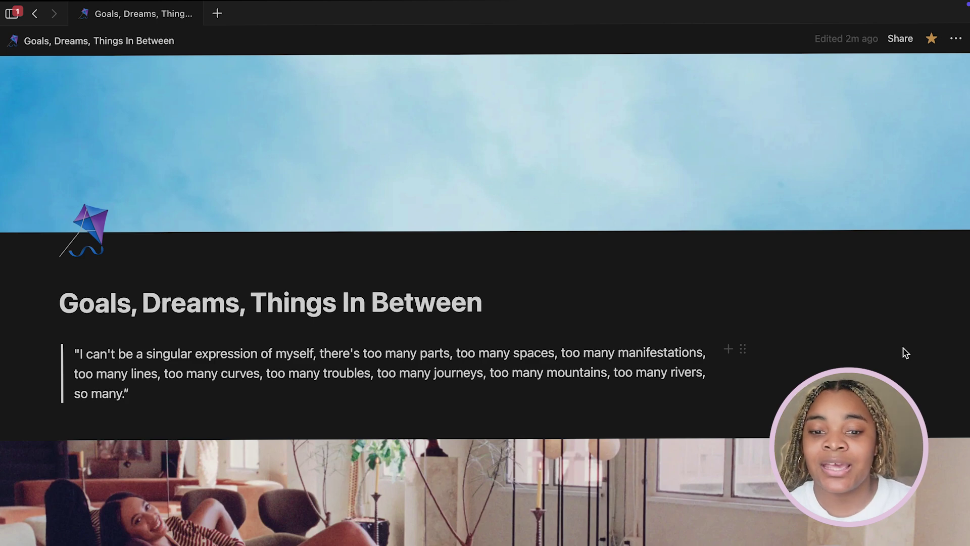
Look over the Goals, Dreams, Things In Between page, down to its page links and Daily Log checklist
{"action": "scroll", "coordinate": [904, 353], "scroll_direction": "down", "scroll_amount": 3}
{"action": "scroll", "coordinate": [904, 353], "scroll_direction": "down", "scroll_amount": 1}
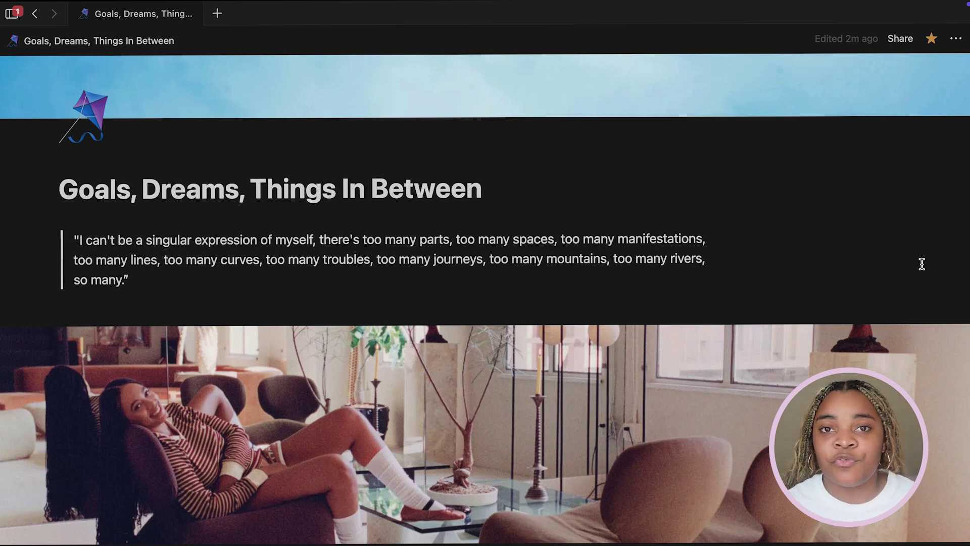
{"action": "scroll", "coordinate": [922, 263], "scroll_direction": "down", "scroll_amount": 3}
{"action": "scroll", "coordinate": [922, 264], "scroll_direction": "down", "scroll_amount": 6}
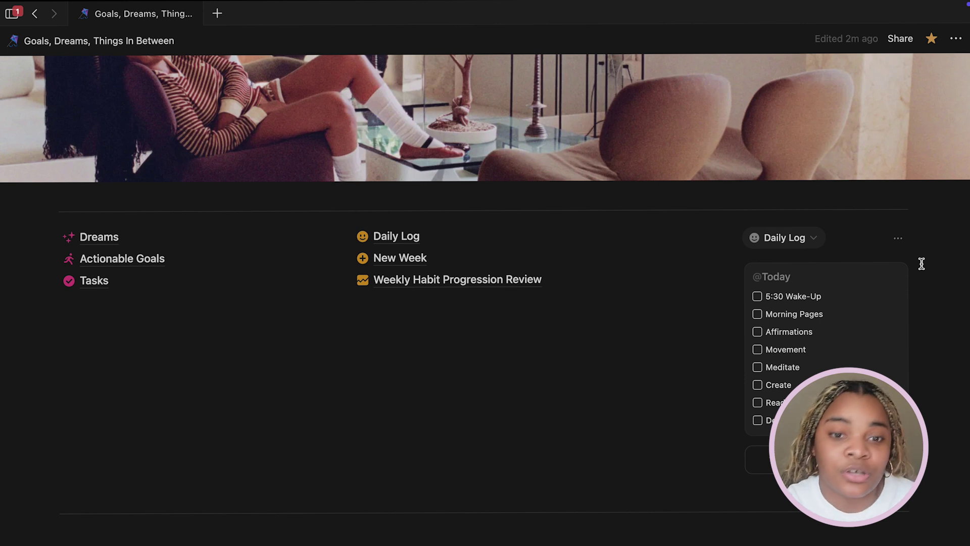
{"action": "scroll", "coordinate": [921, 263], "scroll_direction": "up", "scroll_amount": 2}
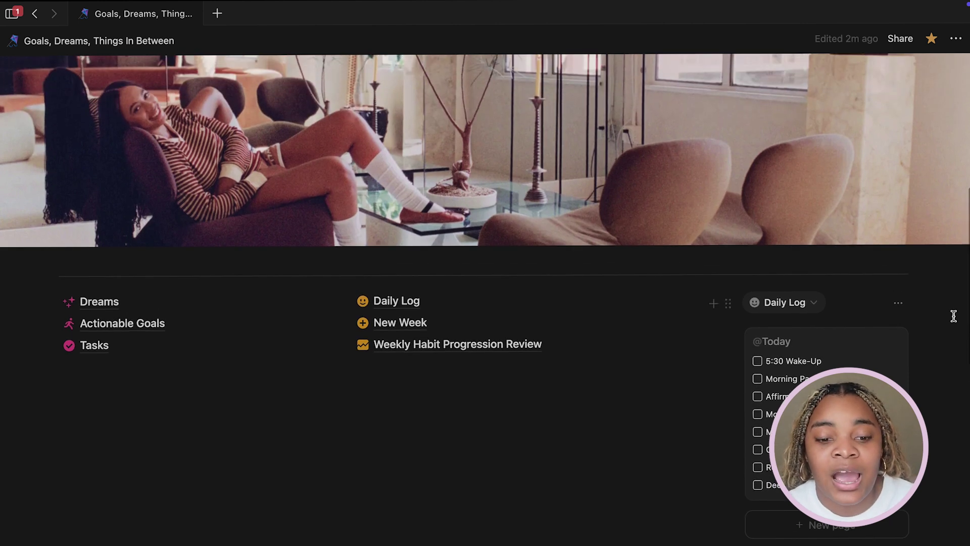
{"action": "scroll", "coordinate": [953, 320], "scroll_direction": "up", "scroll_amount": 1}
{"action": "scroll", "coordinate": [939, 416], "scroll_direction": "up", "scroll_amount": 1}
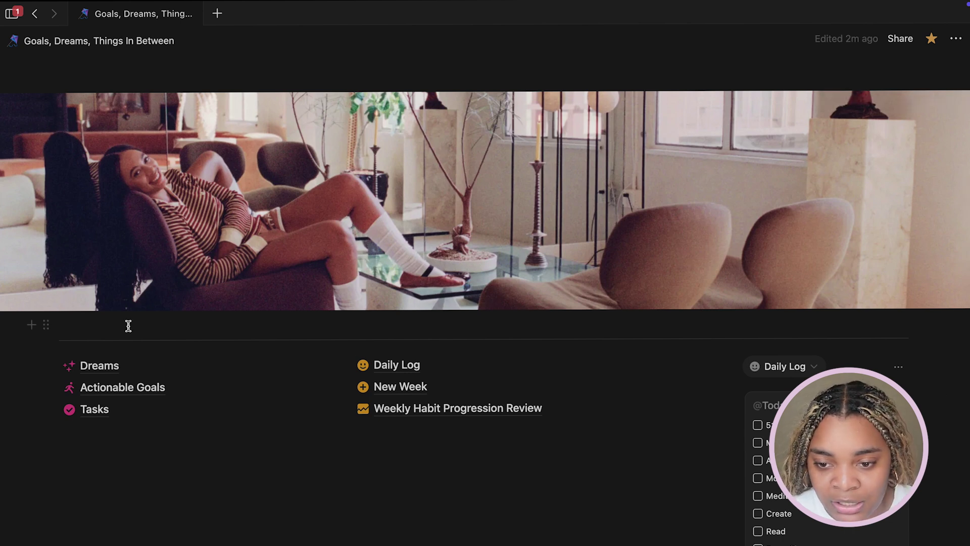
Open the Dreams page and browse the dream cards in its Dreamscape gallery
{"action": "left_click", "coordinate": [108, 367]}
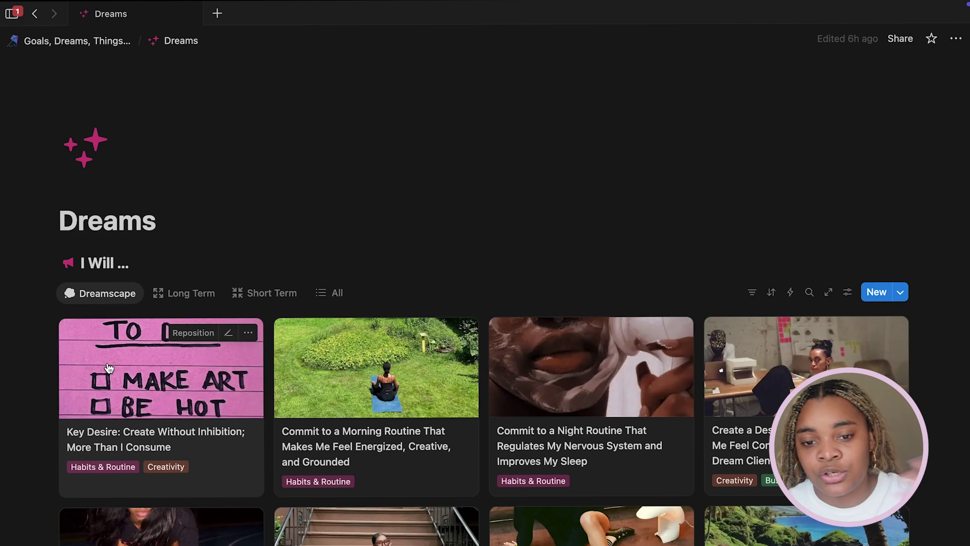
{"action": "scroll", "coordinate": [945, 414], "scroll_direction": "down", "scroll_amount": 1}
{"action": "scroll", "coordinate": [946, 414], "scroll_direction": "down", "scroll_amount": 4}
{"action": "scroll", "coordinate": [945, 414], "scroll_direction": "down", "scroll_amount": 5}
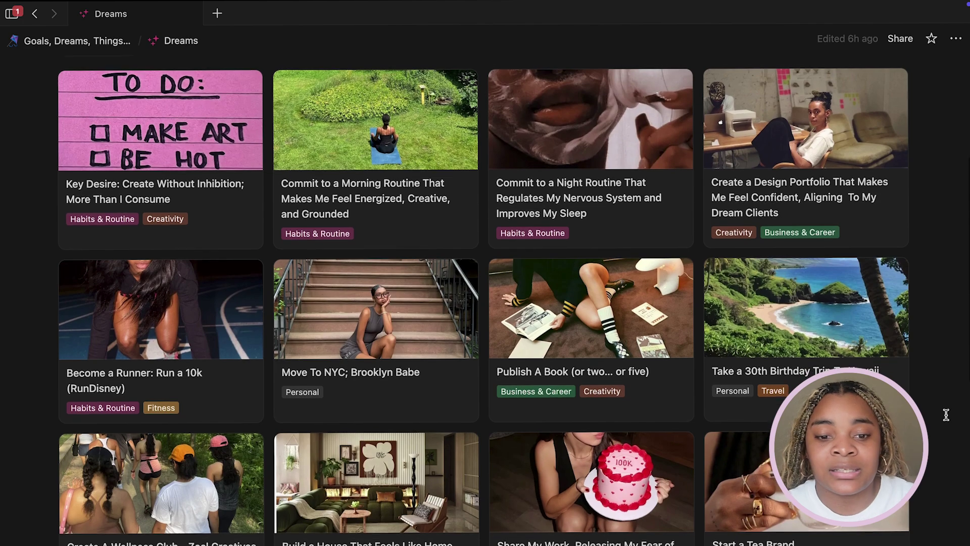
{"action": "scroll", "coordinate": [946, 415], "scroll_direction": "up", "scroll_amount": 2}
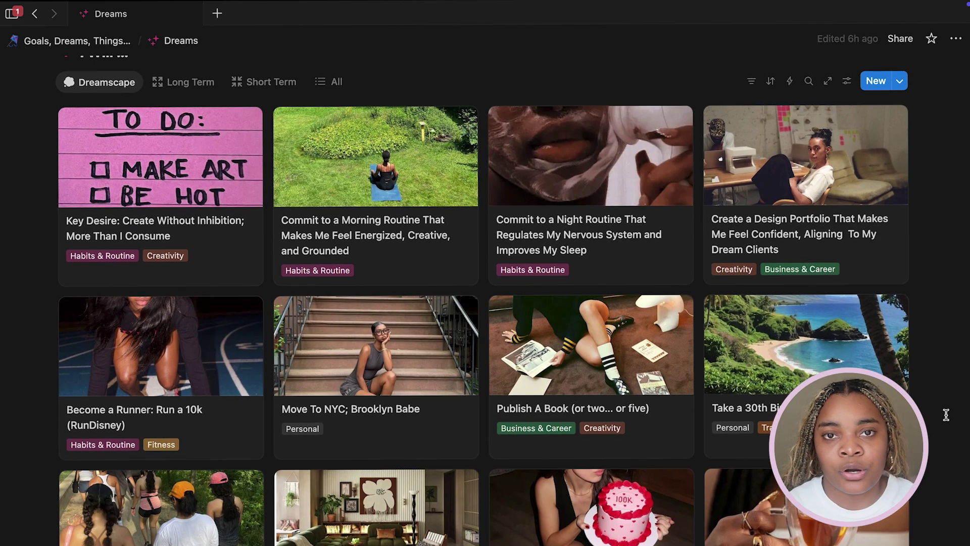
{"action": "scroll", "coordinate": [946, 415], "scroll_direction": "down", "scroll_amount": 6}
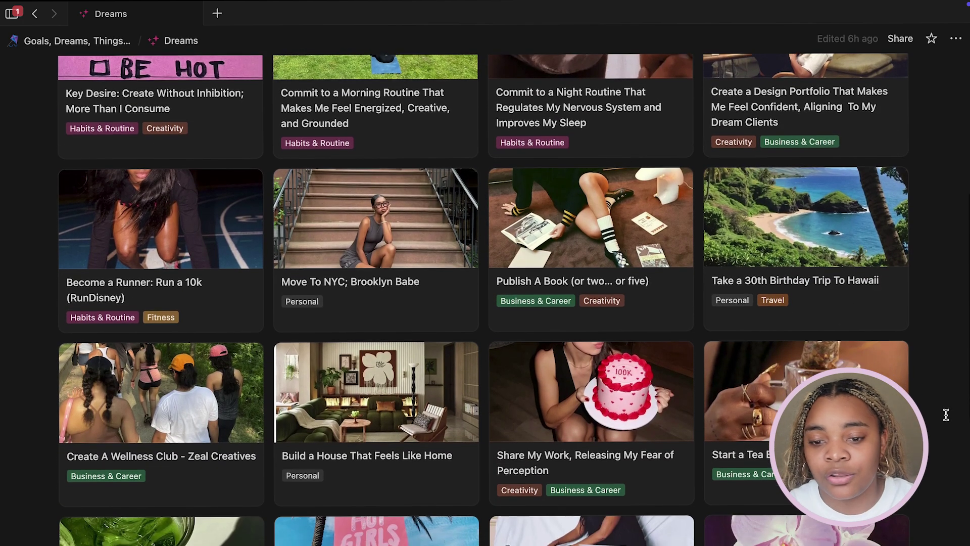
{"action": "scroll", "coordinate": [946, 414], "scroll_direction": "down", "scroll_amount": 1}
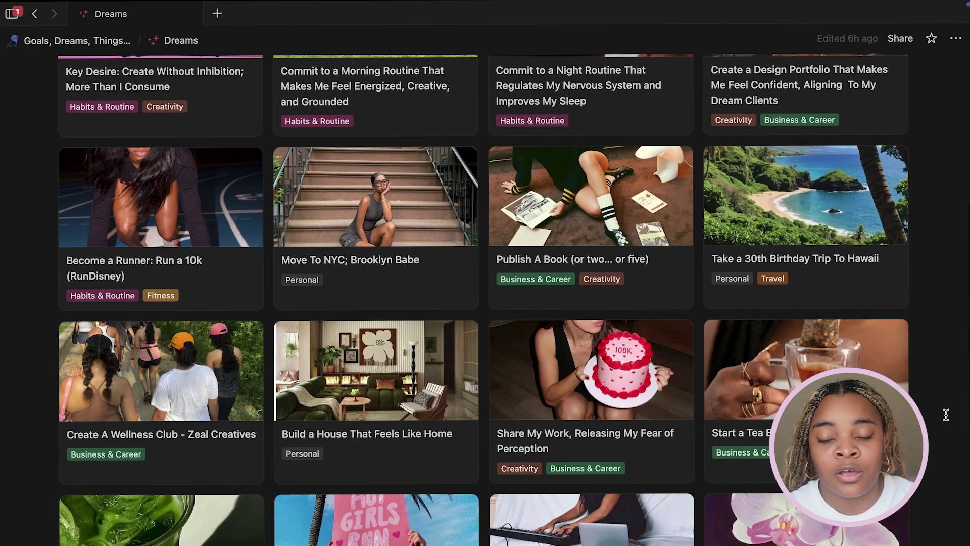
{"action": "scroll", "coordinate": [946, 414], "scroll_direction": "up", "scroll_amount": 8}
{"action": "scroll", "coordinate": [946, 414], "scroll_direction": "up", "scroll_amount": 5}
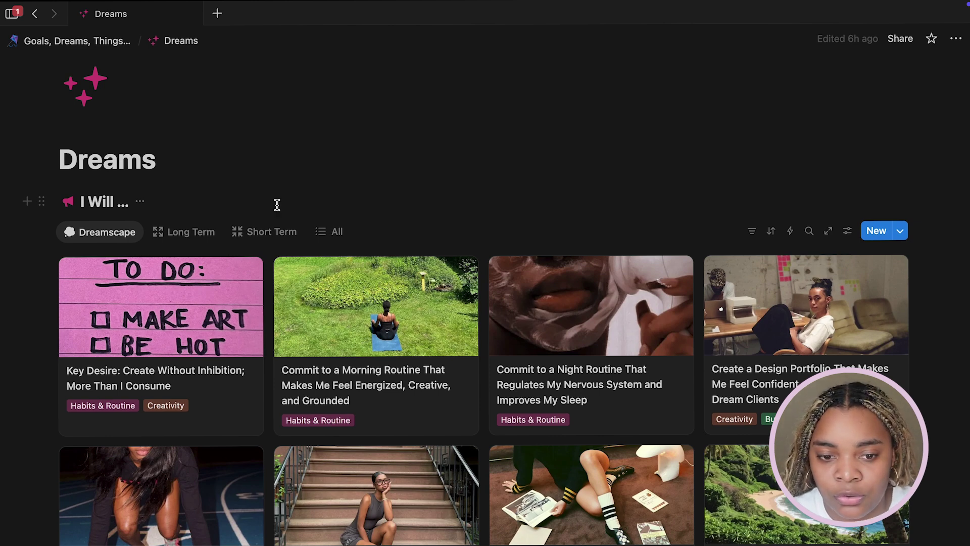
Show the dreams in the Long Term view and examine the yearly columns from 2025 onward
{"action": "left_click", "coordinate": [204, 234]}
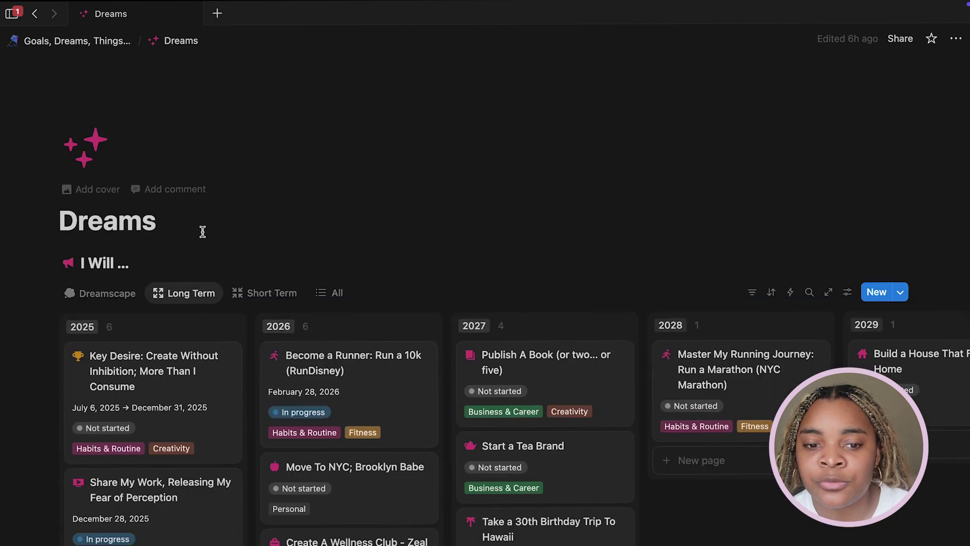
{"action": "scroll", "coordinate": [485, 303], "scroll_direction": "down", "scroll_amount": 5}
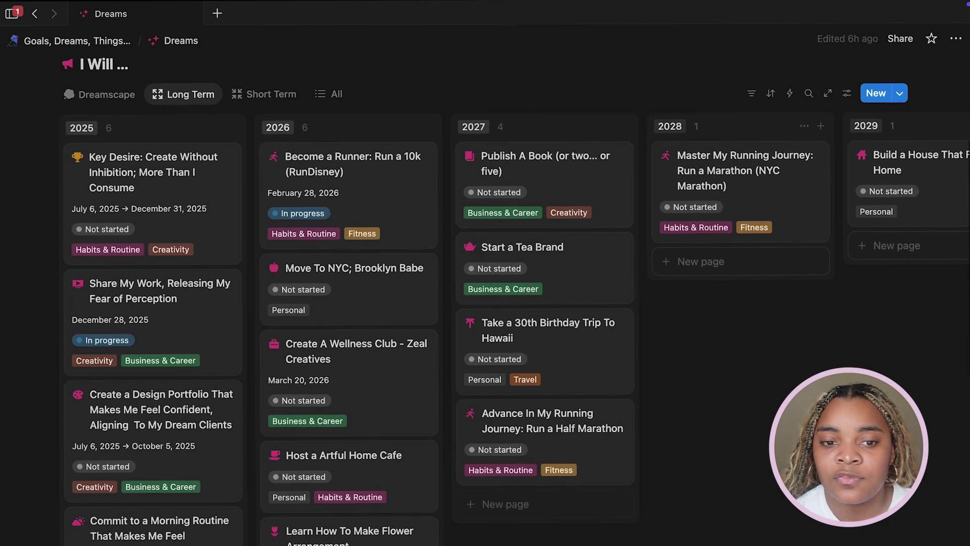
{"action": "scroll", "coordinate": [485, 303], "scroll_direction": "up", "scroll_amount": 1}
{"action": "scroll", "coordinate": [485, 328], "scroll_direction": "right", "scroll_amount": 2}
{"action": "scroll", "coordinate": [485, 328], "scroll_direction": "right", "scroll_amount": 1}
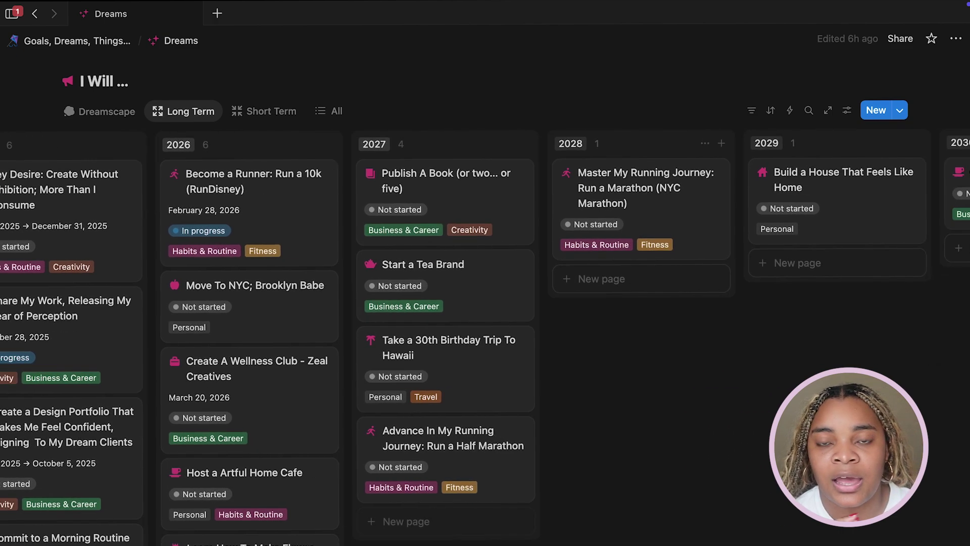
{"action": "scroll", "coordinate": [485, 329], "scroll_direction": "left", "scroll_amount": 2}
{"action": "scroll", "coordinate": [485, 328], "scroll_direction": "right", "scroll_amount": 5}
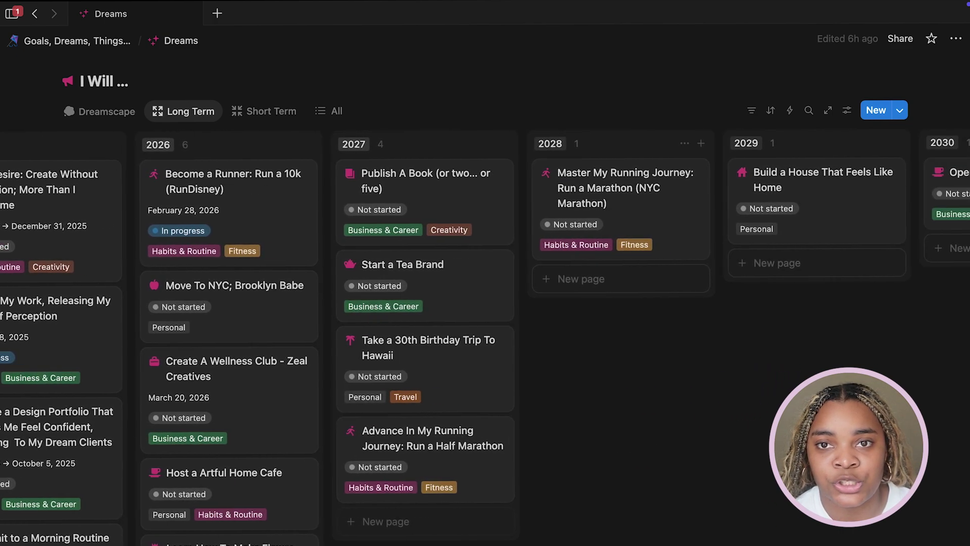
{"action": "scroll", "coordinate": [485, 329], "scroll_direction": "left", "scroll_amount": 6}
{"action": "scroll", "coordinate": [485, 303], "scroll_direction": "down", "scroll_amount": 1}
{"action": "scroll", "coordinate": [485, 328], "scroll_direction": "right", "scroll_amount": 2}
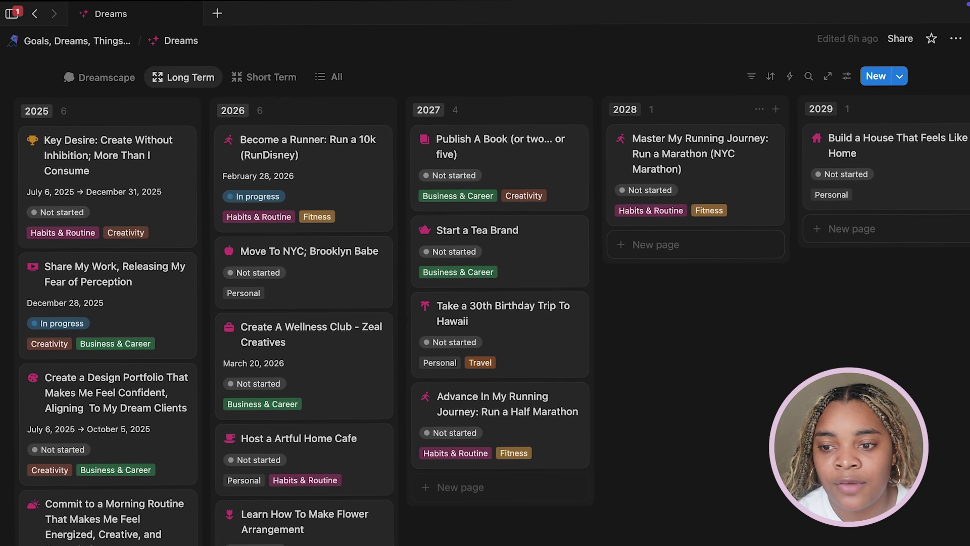
{"action": "scroll", "coordinate": [485, 304], "scroll_direction": "up", "scroll_amount": 3}
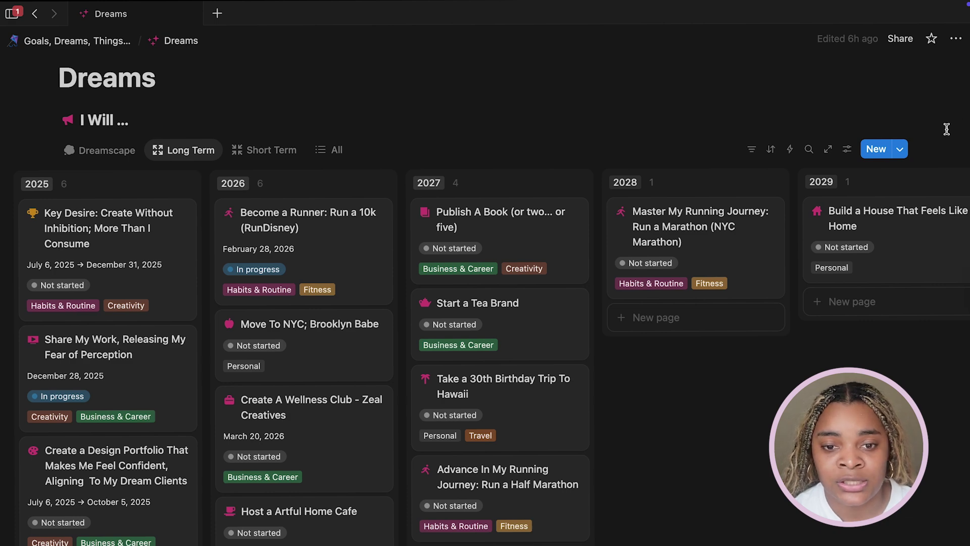
{"action": "scroll", "coordinate": [639, 273], "scroll_direction": "down", "scroll_amount": 3}
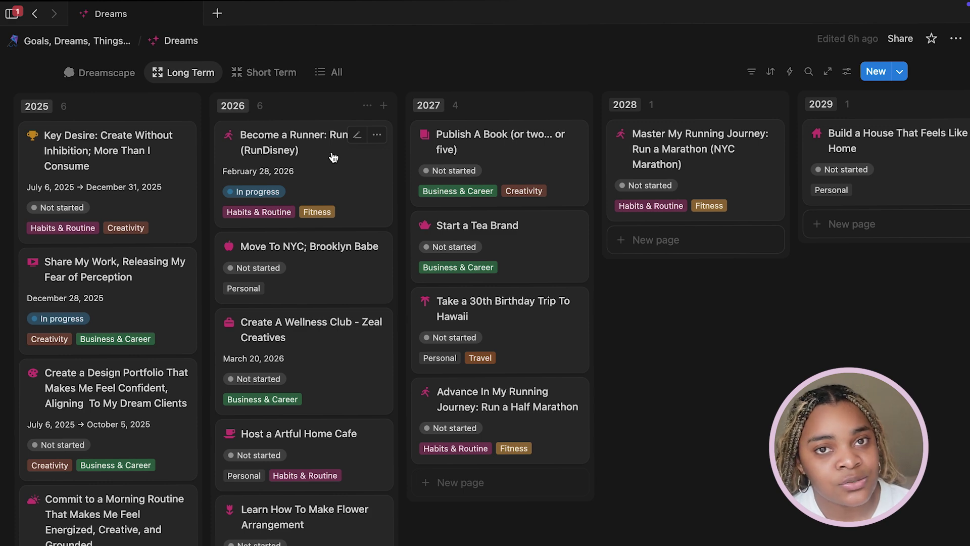
Show the dreams in the Short Term view and review the cards under Q3 and Q4
{"action": "scroll", "coordinate": [719, 403], "scroll_direction": "up", "scroll_amount": 3}
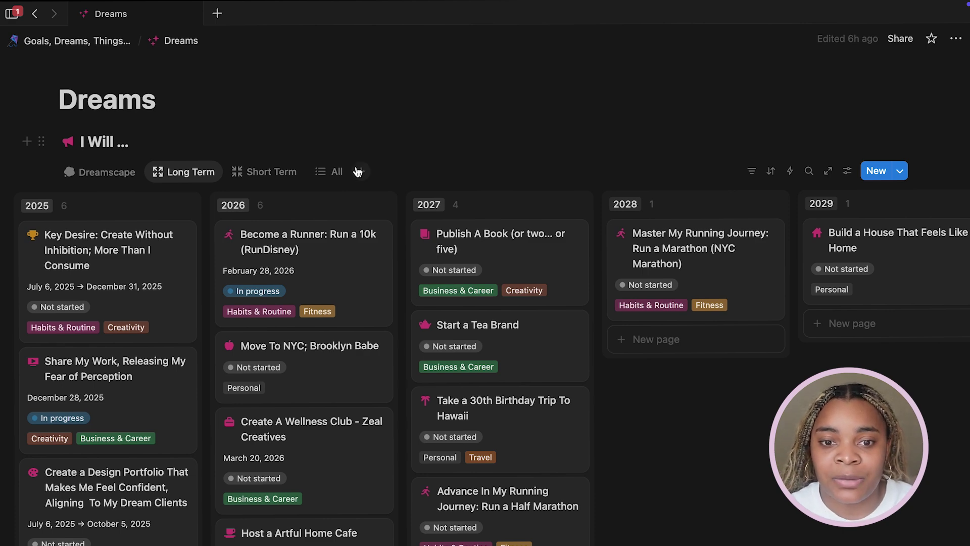
{"action": "left_click", "coordinate": [287, 173]}
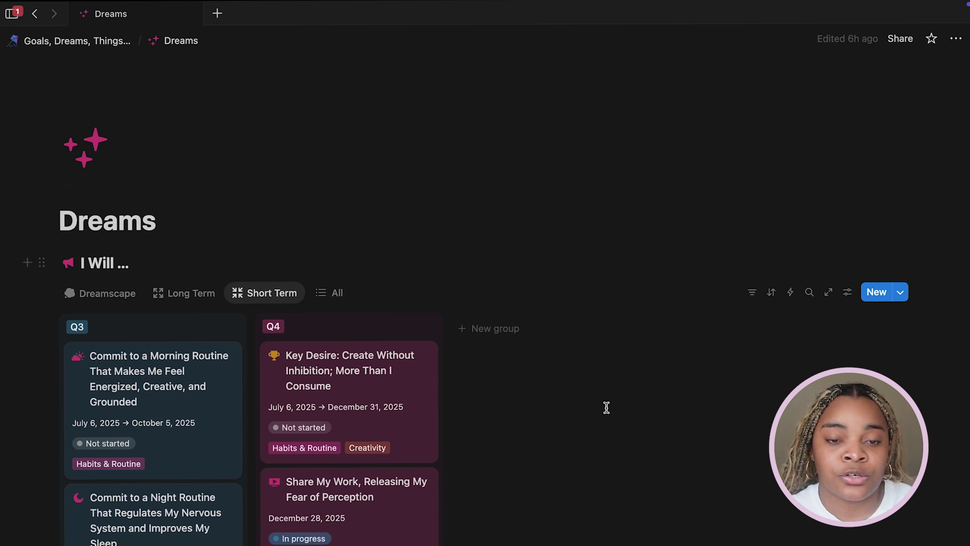
{"action": "scroll", "coordinate": [605, 407], "scroll_direction": "down", "scroll_amount": 2}
{"action": "scroll", "coordinate": [607, 407], "scroll_direction": "down", "scroll_amount": 3}
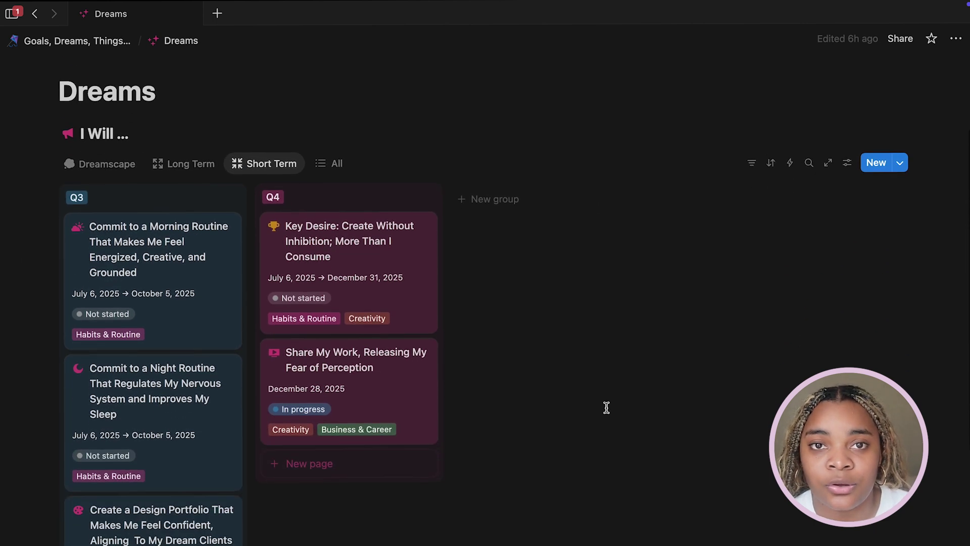
{"action": "scroll", "coordinate": [607, 407], "scroll_direction": "down", "scroll_amount": 1}
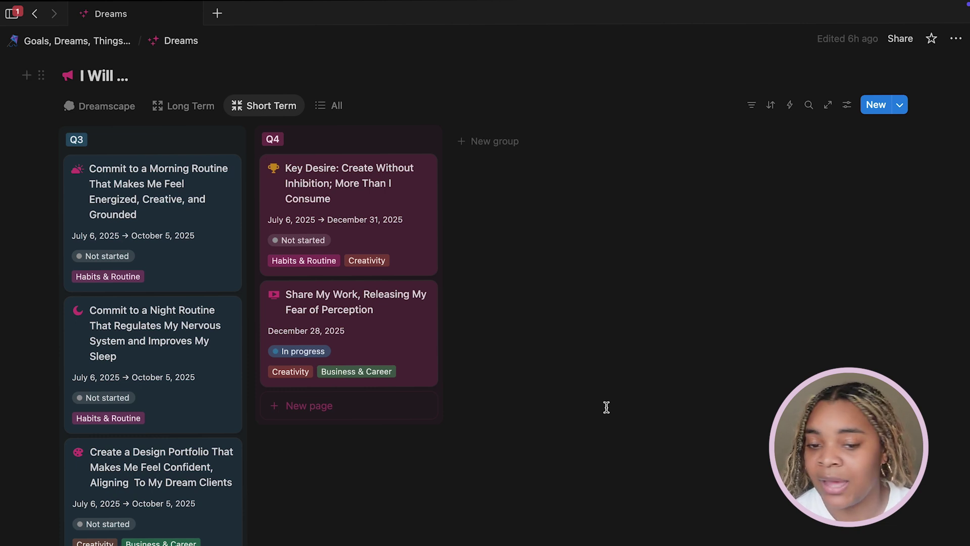
{"action": "scroll", "coordinate": [607, 406], "scroll_direction": "up", "scroll_amount": 2}
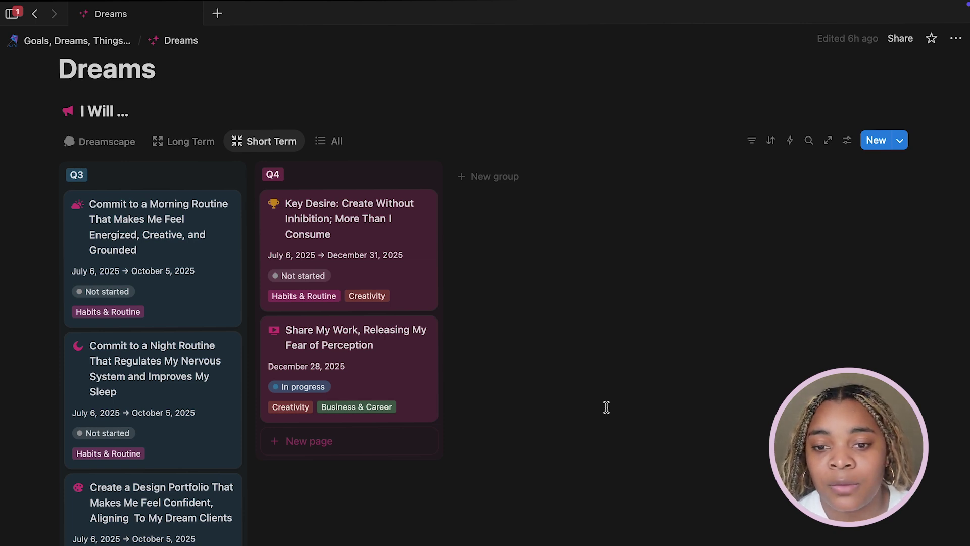
Open the Q3 morning routine dream, review its properties and My Ideal Morning Routine table, and close it
{"action": "left_click", "coordinate": [213, 294]}
{"action": "scroll", "coordinate": [762, 444], "scroll_direction": "down", "scroll_amount": 4}
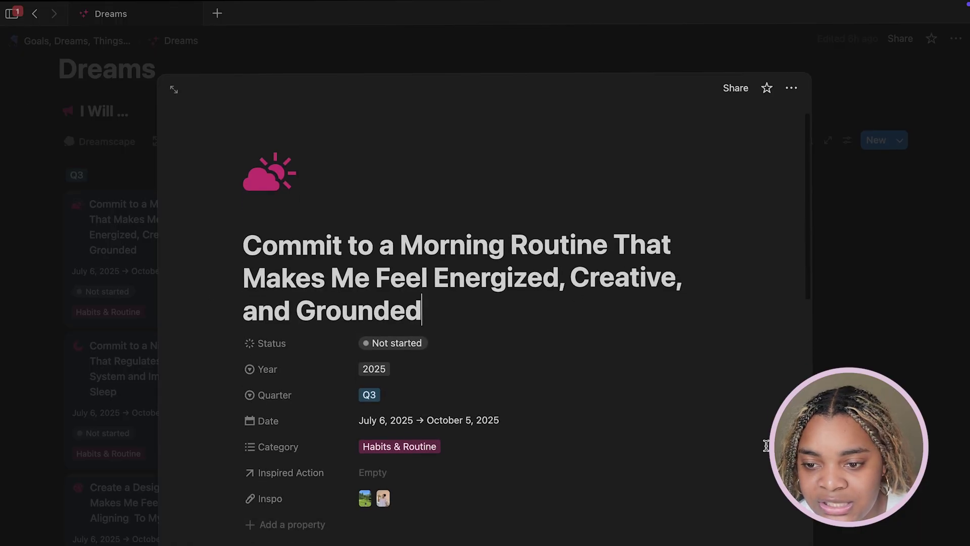
{"action": "scroll", "coordinate": [766, 445], "scroll_direction": "down", "scroll_amount": 7}
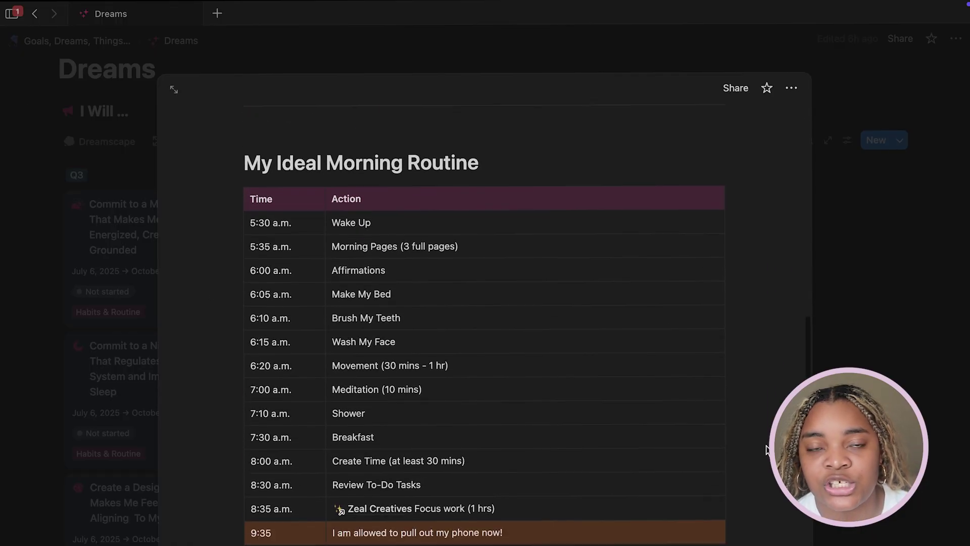
{"action": "scroll", "coordinate": [766, 455], "scroll_direction": "up", "scroll_amount": 5}
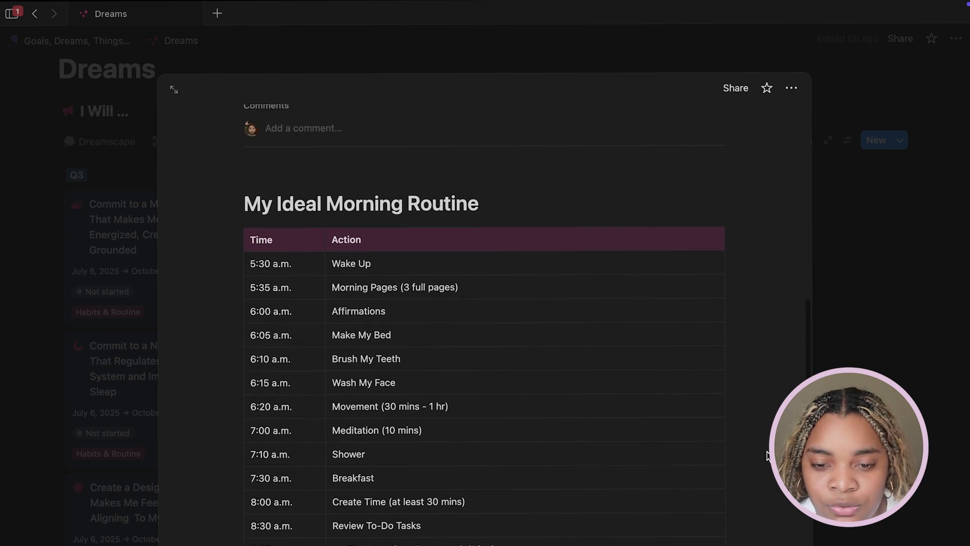
{"action": "scroll", "coordinate": [766, 455], "scroll_direction": "up", "scroll_amount": 2}
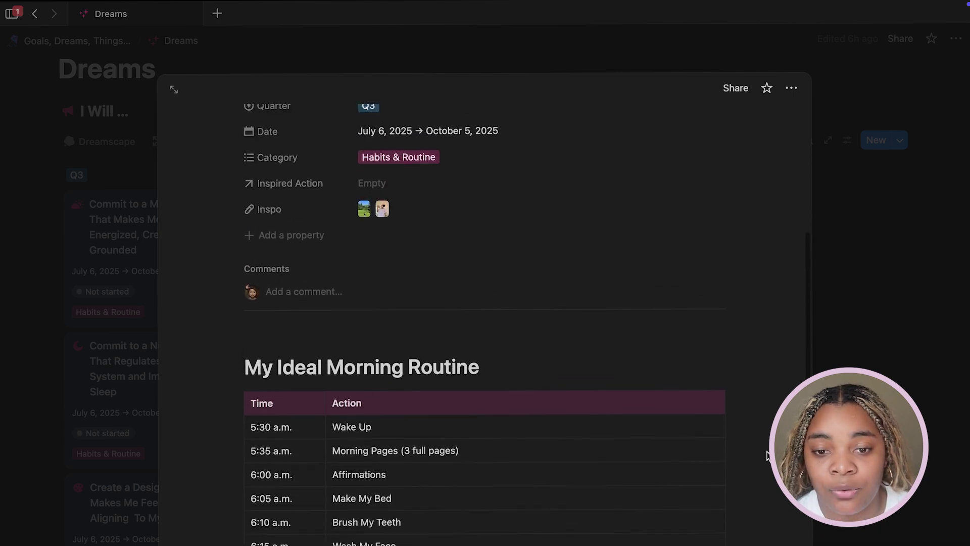
{"action": "scroll", "coordinate": [769, 473], "scroll_direction": "up", "scroll_amount": 6}
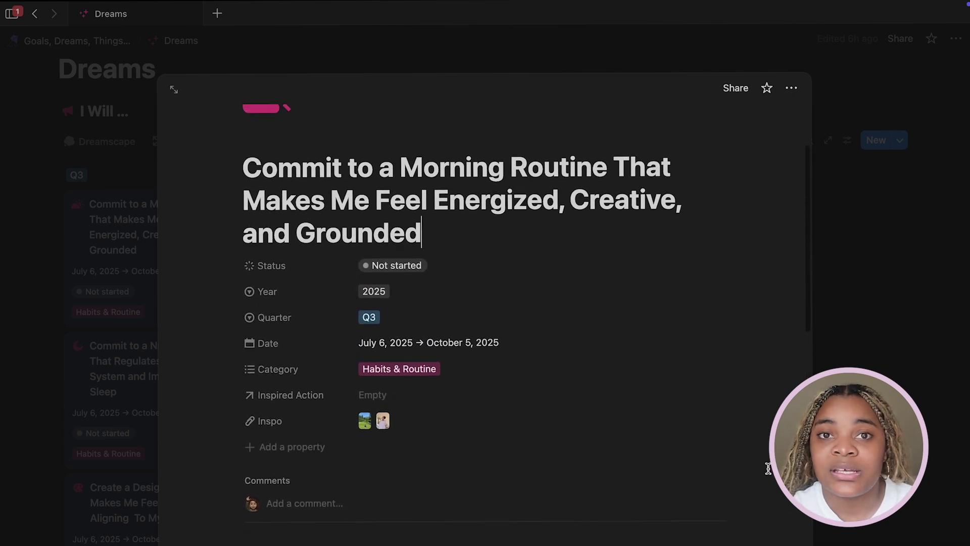
{"action": "scroll", "coordinate": [767, 469], "scroll_direction": "down", "scroll_amount": 12}
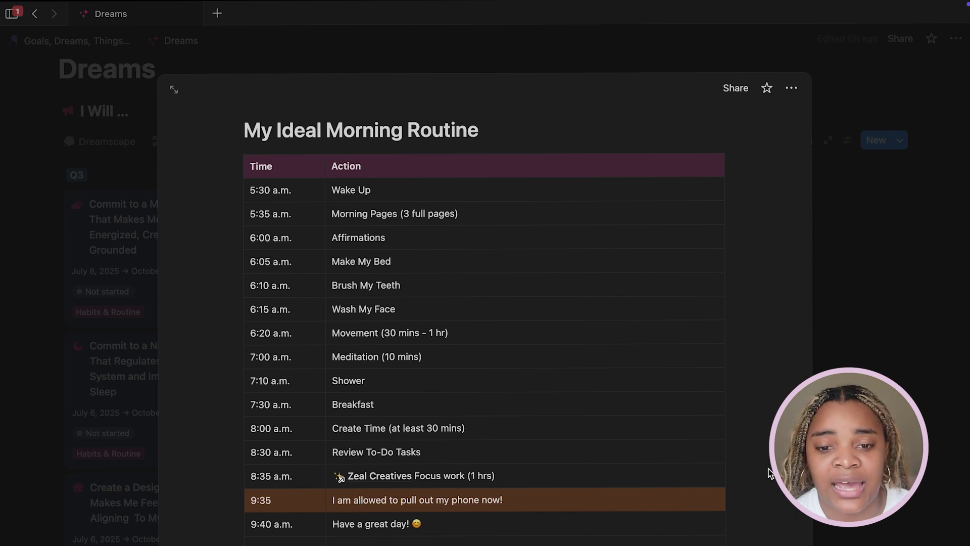
{"action": "key", "text": "Escape"}
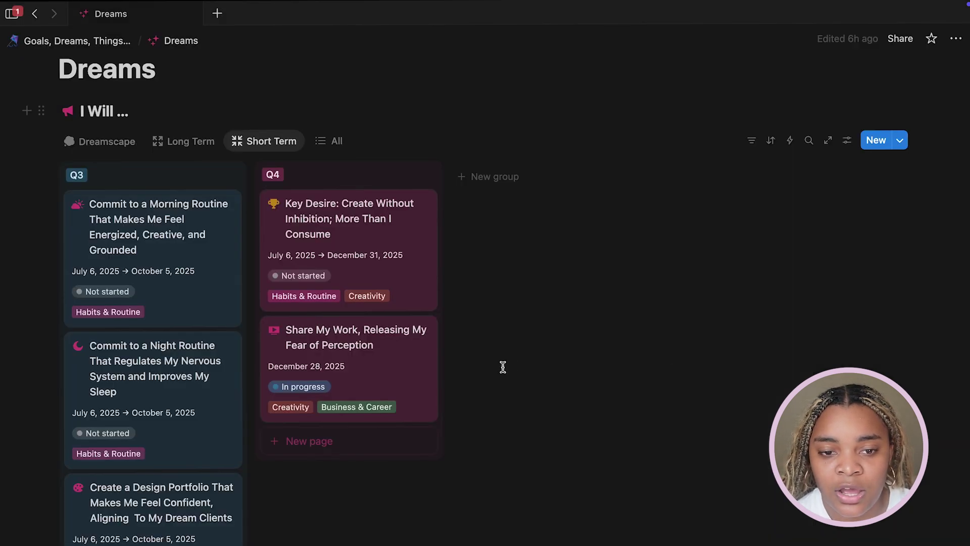
Open the "Share My Work, Releasing My Fear of Perception" dream, review its properties and inspired actions, and close it
{"action": "left_click", "coordinate": [408, 386]}
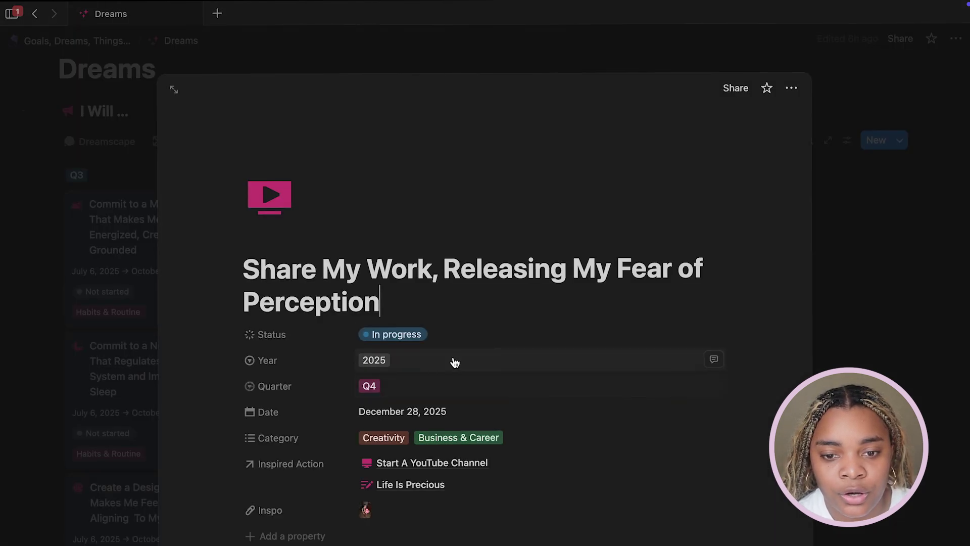
{"action": "scroll", "coordinate": [757, 403], "scroll_direction": "down", "scroll_amount": 1}
{"action": "scroll", "coordinate": [757, 403], "scroll_direction": "down", "scroll_amount": 1}
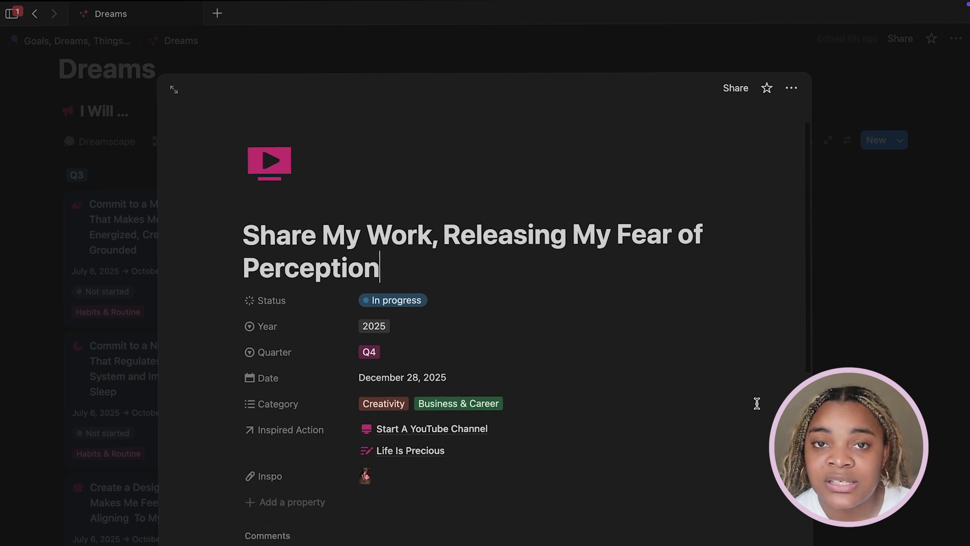
{"action": "scroll", "coordinate": [757, 403], "scroll_direction": "down", "scroll_amount": 1}
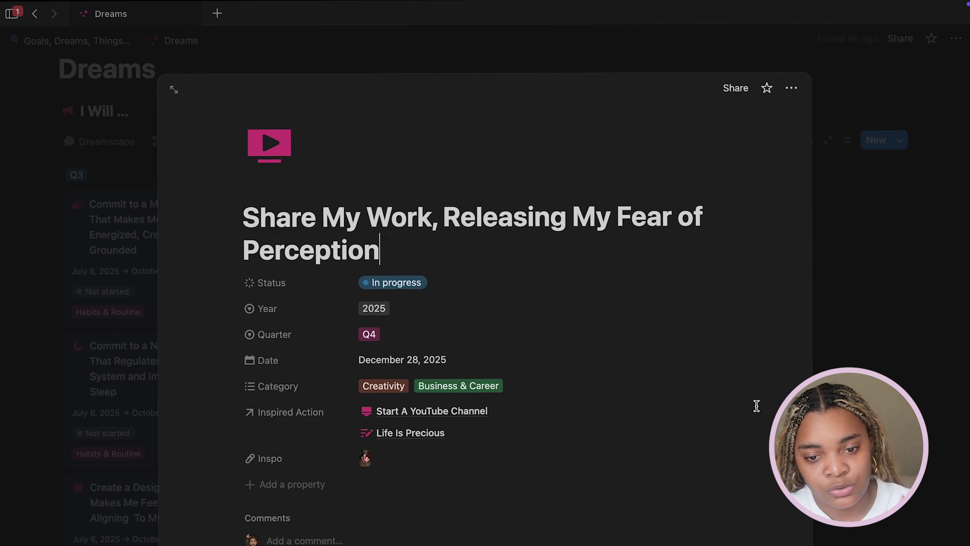
{"action": "left_click", "coordinate": [846, 366]}
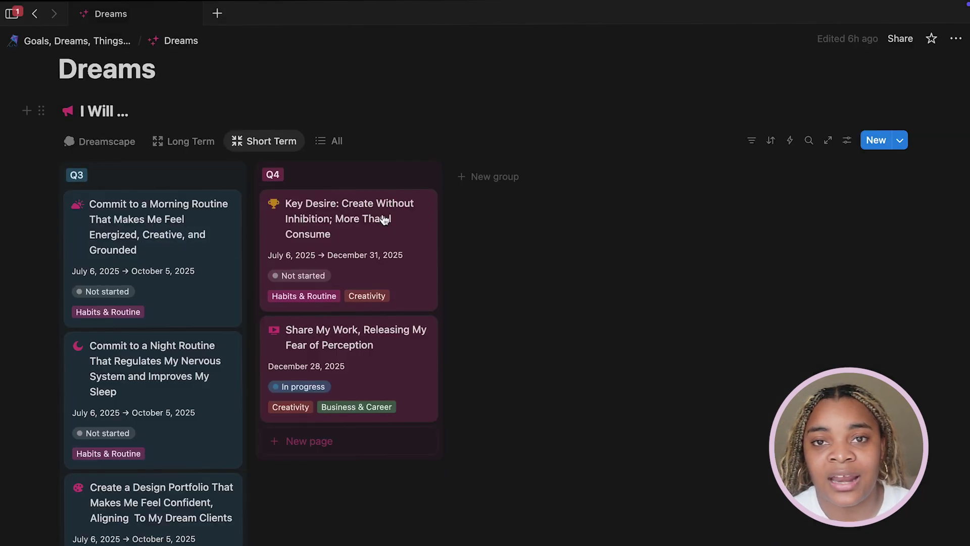
Return to the Goals, Dreams, Things In Between page and open Actionable Goals from there
{"action": "left_click", "coordinate": [103, 44]}
{"action": "scroll", "coordinate": [157, 356], "scroll_direction": "down", "scroll_amount": 6}
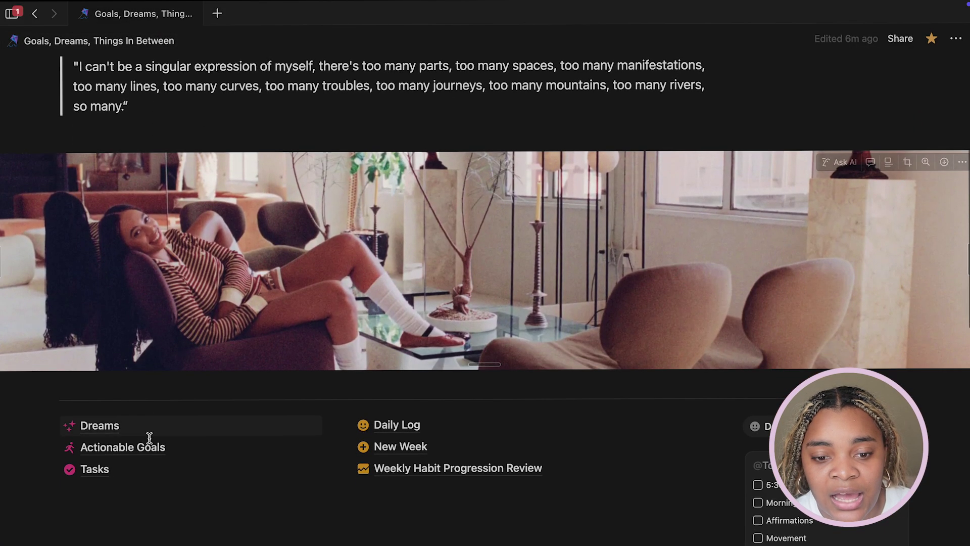
{"action": "left_click", "coordinate": [151, 446]}
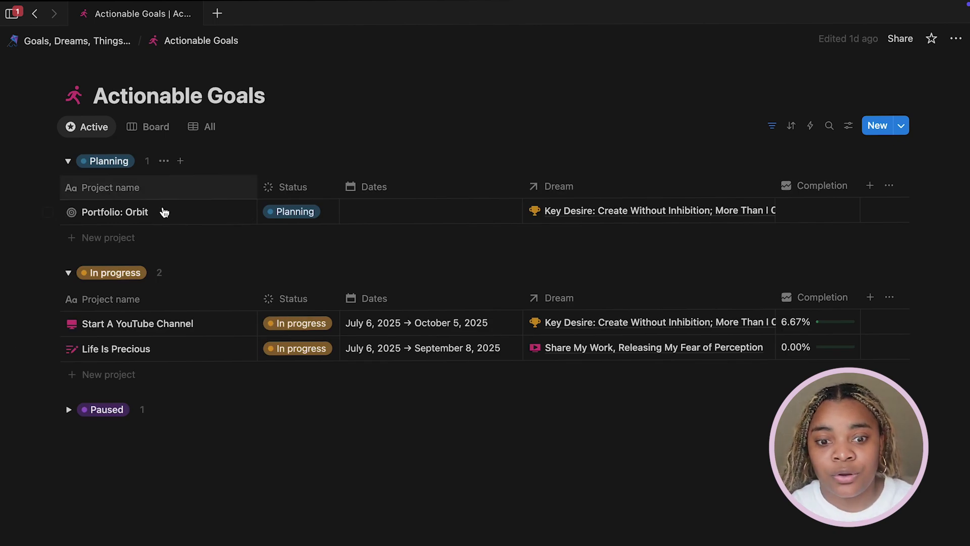
Collapse the Planning group and open the Start A YouTube Channel goal as a full page
{"action": "left_click", "coordinate": [67, 161]}
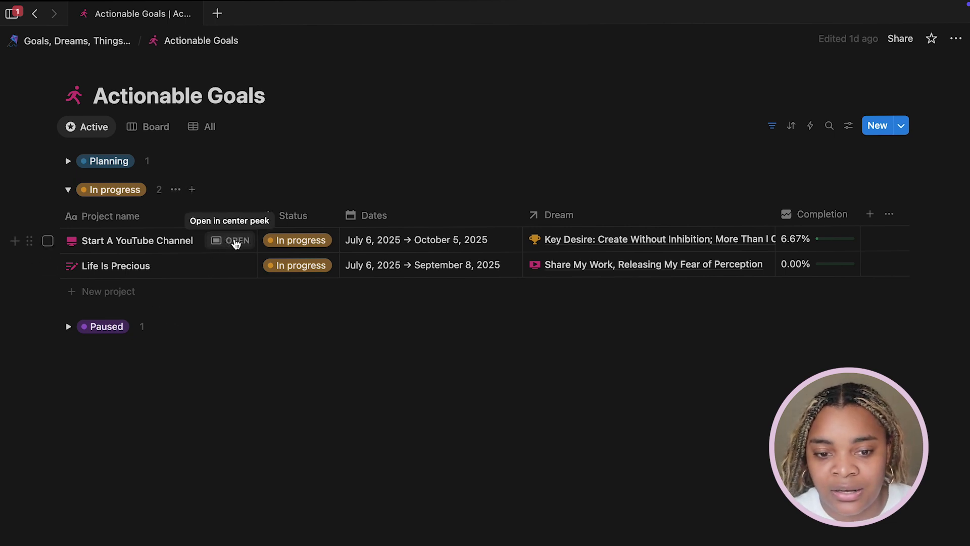
{"action": "left_click", "coordinate": [235, 241]}
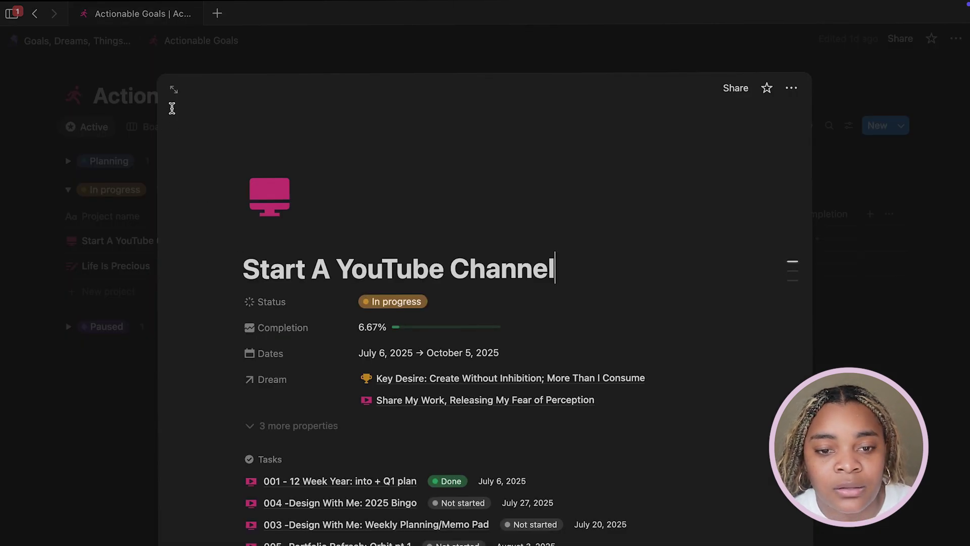
{"action": "left_click", "coordinate": [174, 90]}
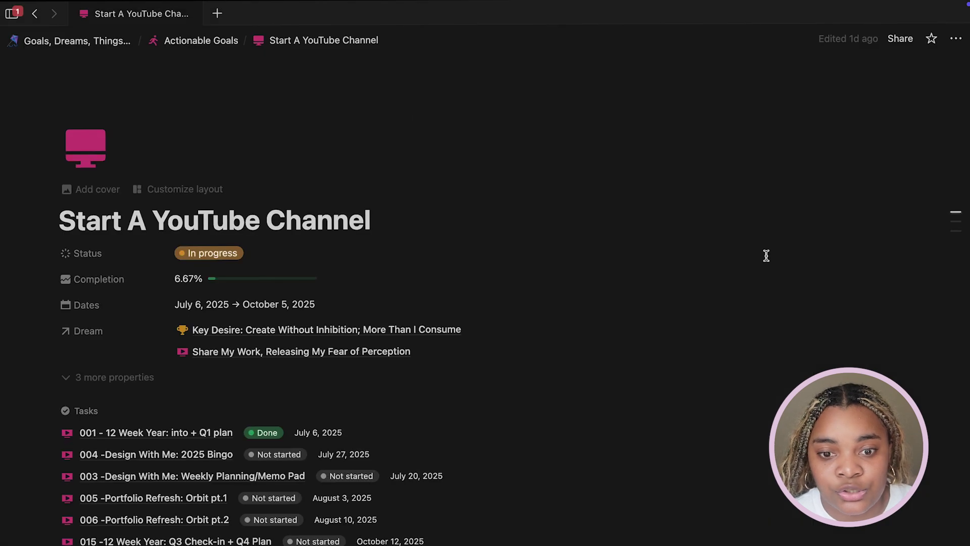
Review the goal's properties, its linked tasks and the About this goal section
{"action": "scroll", "coordinate": [766, 255], "scroll_direction": "down", "scroll_amount": 3}
{"action": "scroll", "coordinate": [481, 300], "scroll_direction": "down", "scroll_amount": 10}
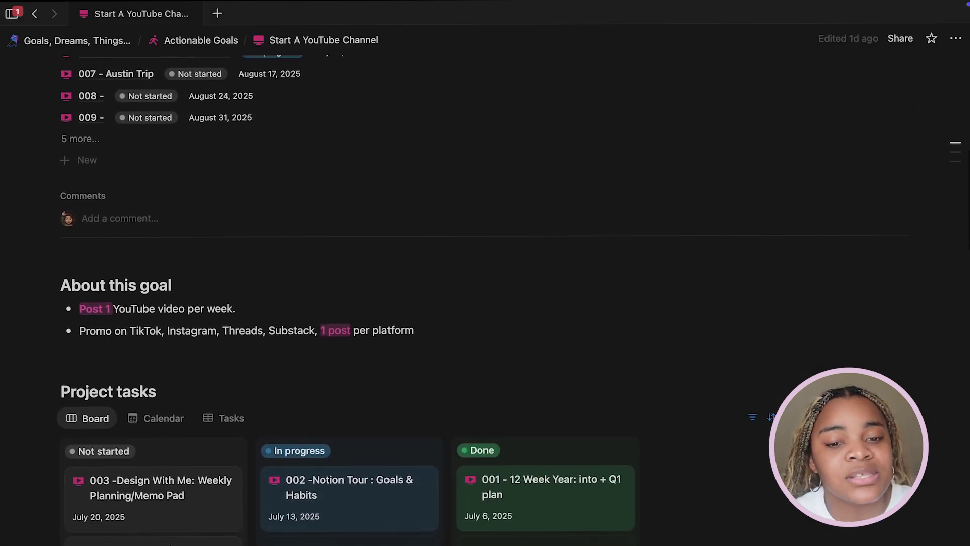
{"action": "scroll", "coordinate": [481, 300], "scroll_direction": "down", "scroll_amount": 8}
{"action": "scroll", "coordinate": [481, 300], "scroll_direction": "up", "scroll_amount": 9}
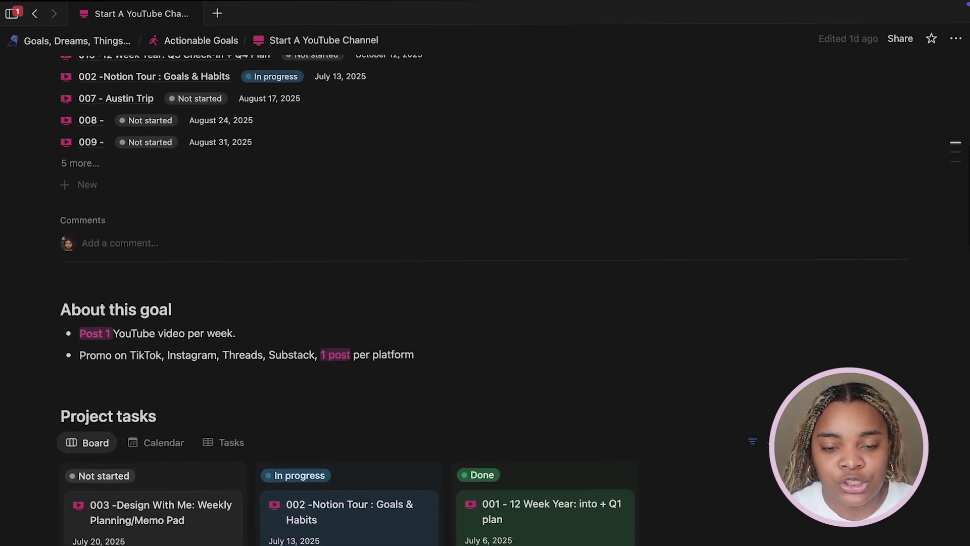
{"action": "scroll", "coordinate": [481, 300], "scroll_direction": "up", "scroll_amount": 10}
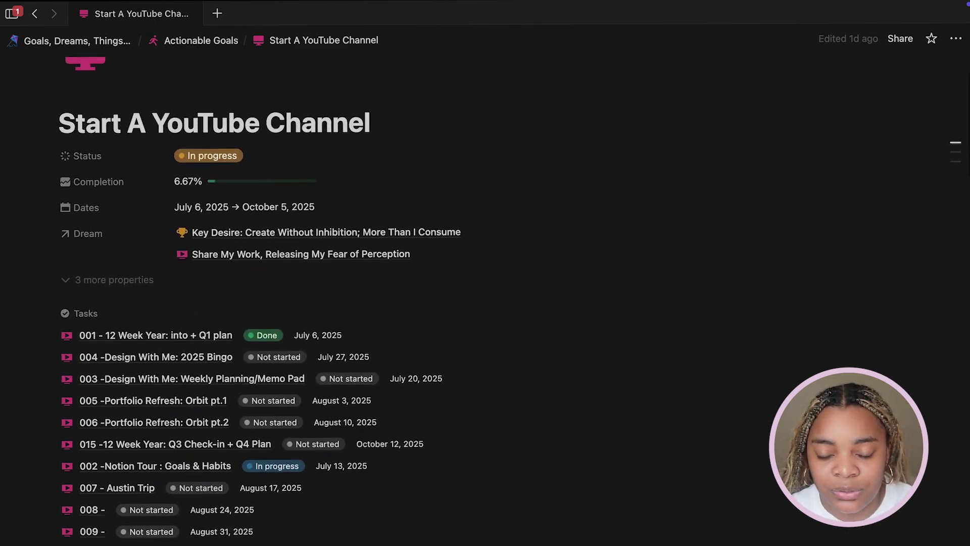
{"action": "scroll", "coordinate": [259, 297], "scroll_direction": "up", "scroll_amount": 2}
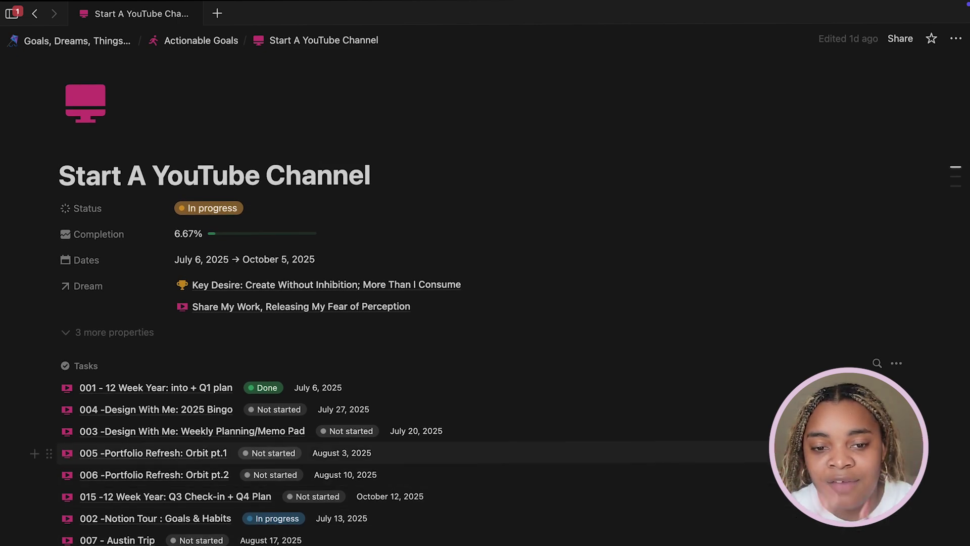
Review the goal's linked tasks again and examine the Project tasks board grouped by status
{"action": "scroll", "coordinate": [354, 536], "scroll_direction": "down", "scroll_amount": 2}
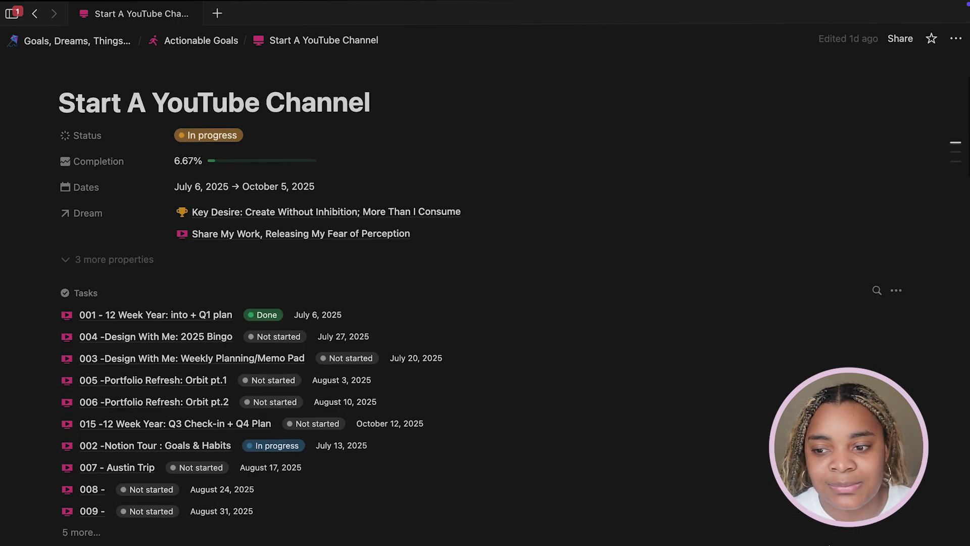
{"action": "scroll", "coordinate": [829, 544], "scroll_direction": "down", "scroll_amount": 15}
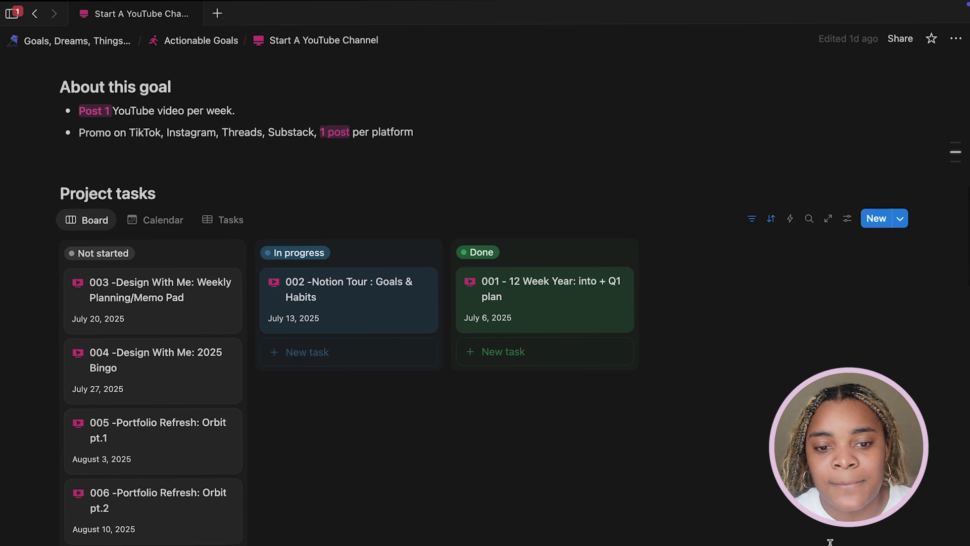
{"action": "scroll", "coordinate": [829, 542], "scroll_direction": "down", "scroll_amount": 1}
{"action": "scroll", "coordinate": [830, 542], "scroll_direction": "up", "scroll_amount": 1}
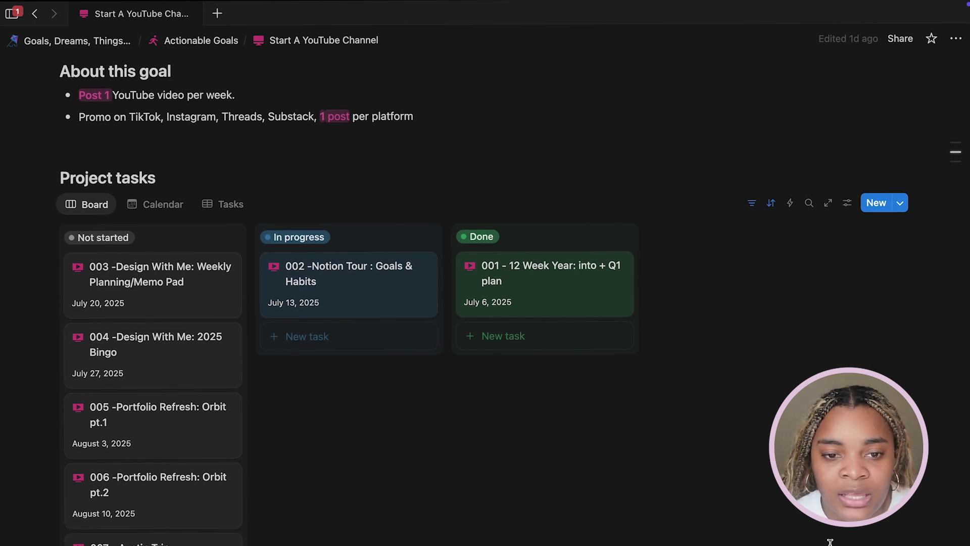
{"action": "scroll", "coordinate": [830, 541], "scroll_direction": "down", "scroll_amount": 3}
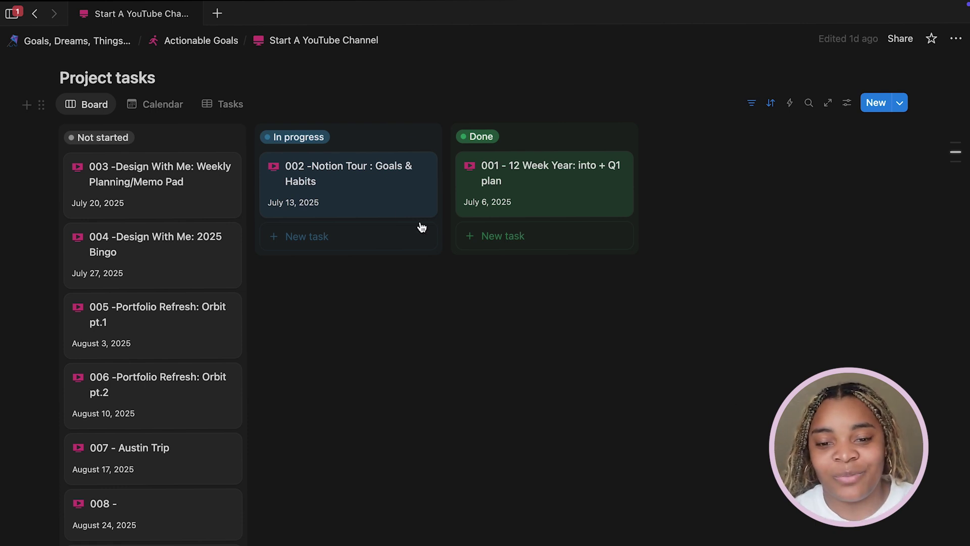
Move the "002 -Notion Tour : Goals & Habits" task to Done on the board and return it to In progress
{"action": "left_click_drag", "start_coordinate": [389, 201], "coordinate": [486, 228]}
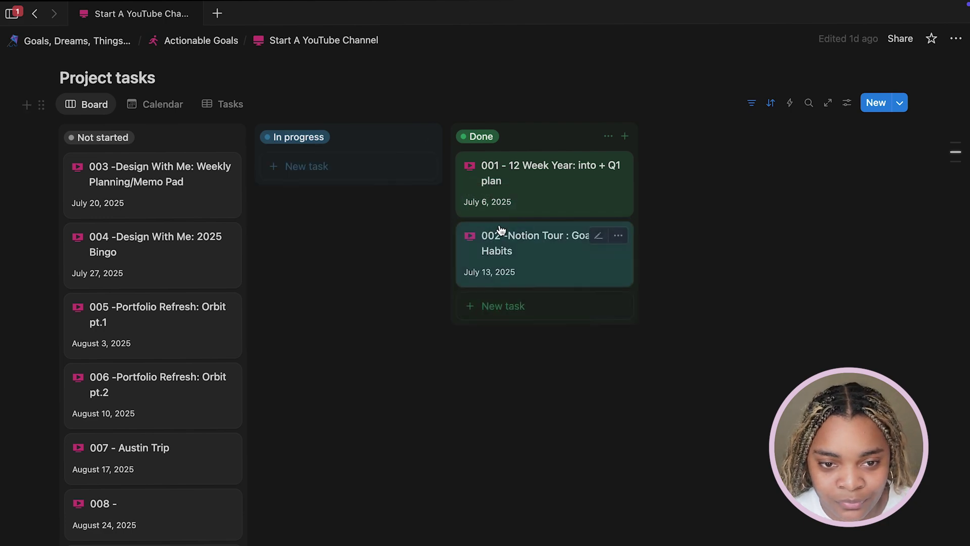
{"action": "left_click_drag", "start_coordinate": [574, 259], "coordinate": [389, 189]}
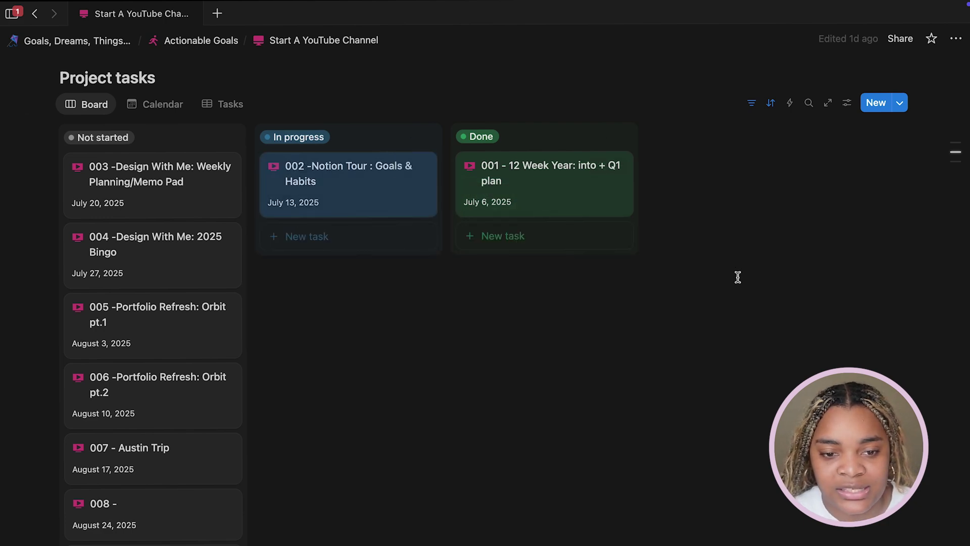
Return to the Goals, Dreams, Things In Between page and open Tasks from there
{"action": "scroll", "coordinate": [738, 276], "scroll_direction": "up", "scroll_amount": 10}
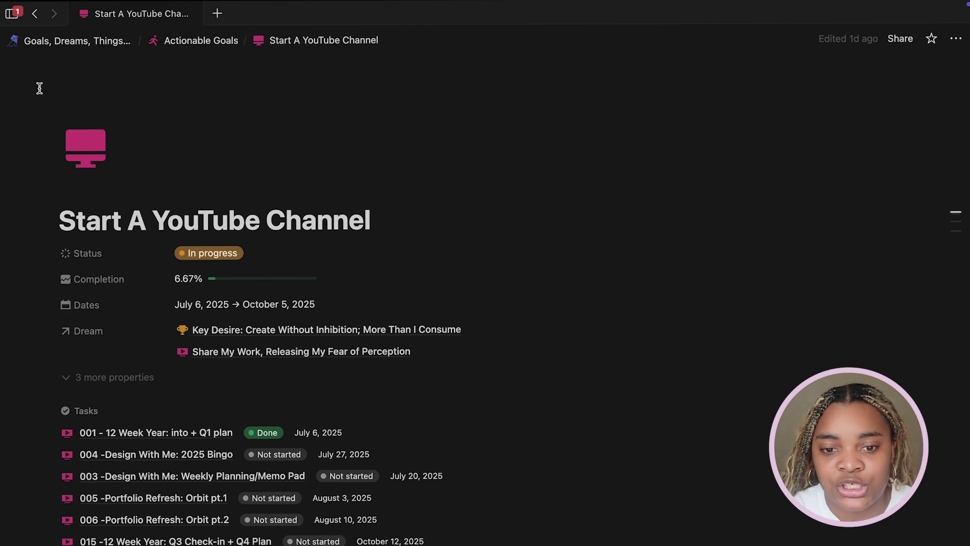
{"action": "left_click", "coordinate": [55, 45]}
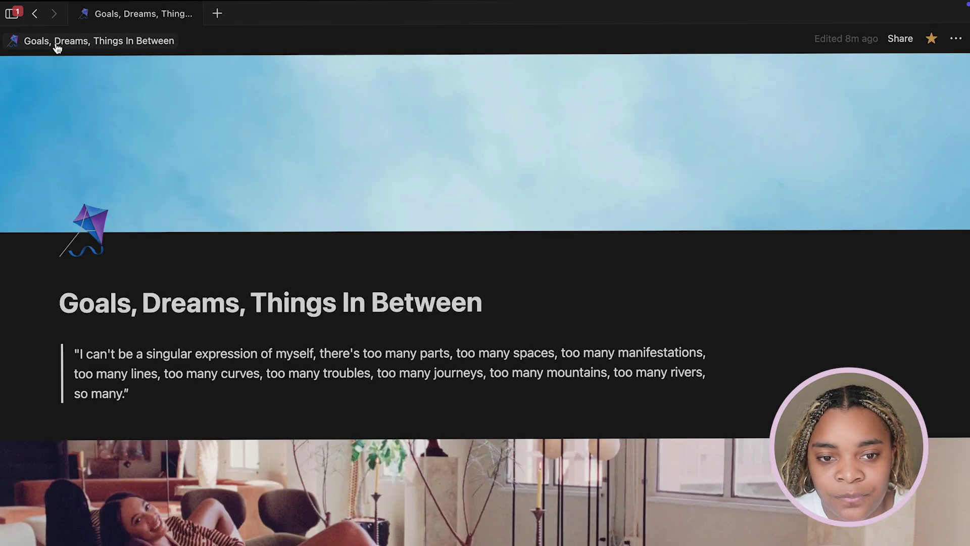
{"action": "scroll", "coordinate": [423, 301], "scroll_direction": "down", "scroll_amount": 5}
{"action": "scroll", "coordinate": [423, 301], "scroll_direction": "down", "scroll_amount": 3}
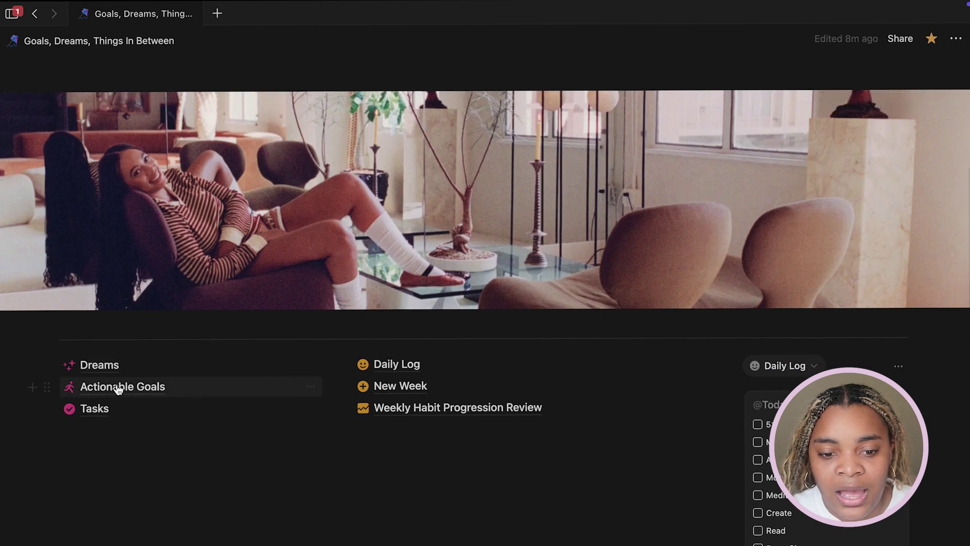
{"action": "left_click", "coordinate": [111, 406]}
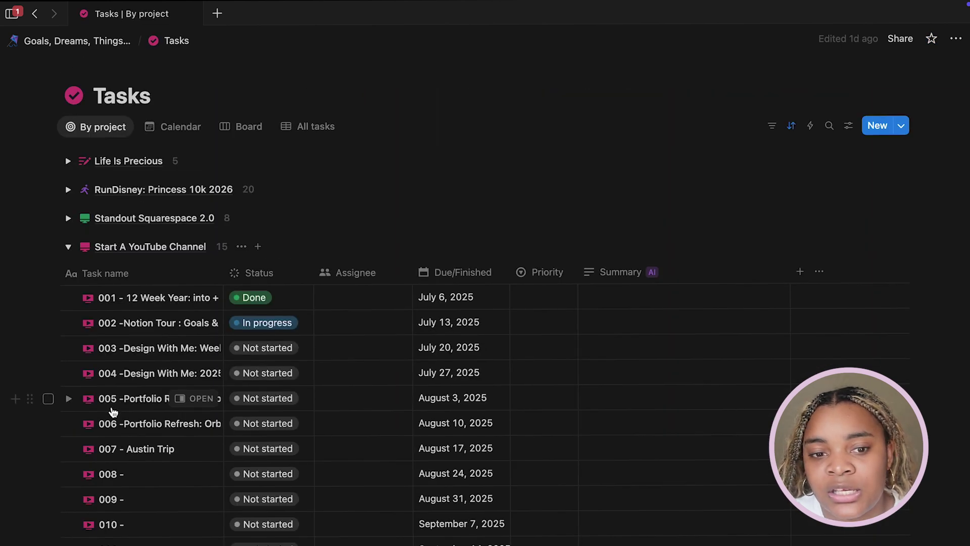
Collapse the expanded project groups, then briefly expand and collapse Life Is Precious and RunDisney: Princess 10k 2026
{"action": "scroll", "coordinate": [108, 398], "scroll_direction": "down", "scroll_amount": 1}
{"action": "left_click", "coordinate": [70, 216]}
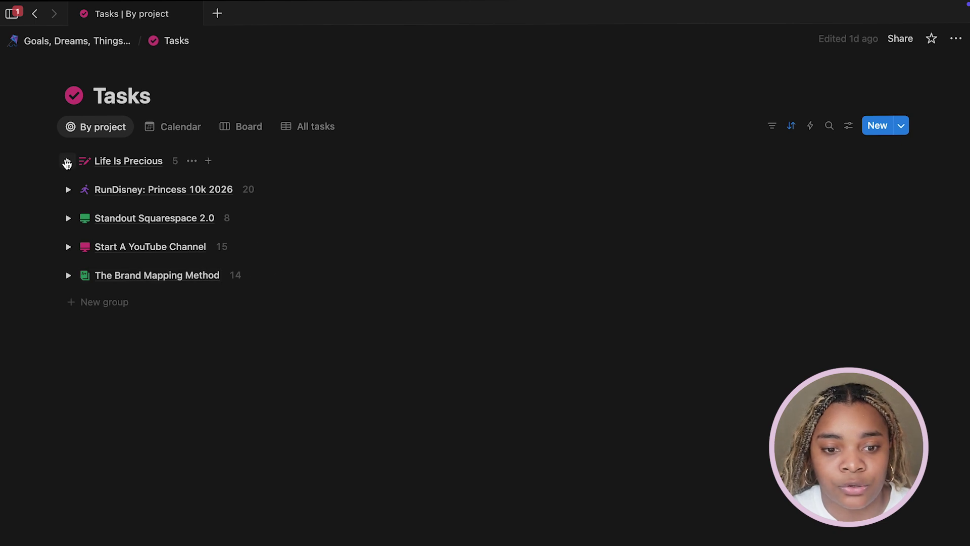
{"action": "left_click", "coordinate": [68, 162]}
{"action": "left_click", "coordinate": [68, 162]}
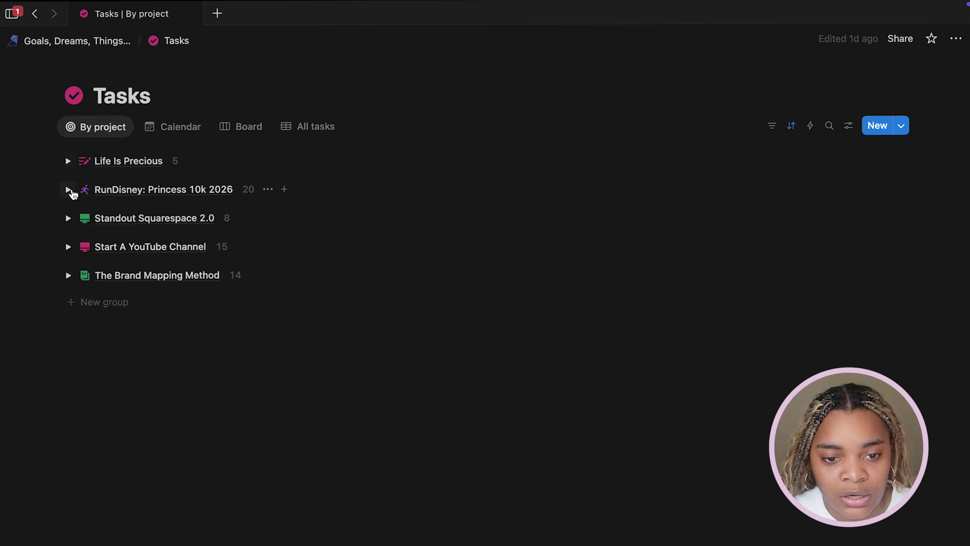
{"action": "left_click", "coordinate": [69, 190]}
{"action": "left_click", "coordinate": [71, 191]}
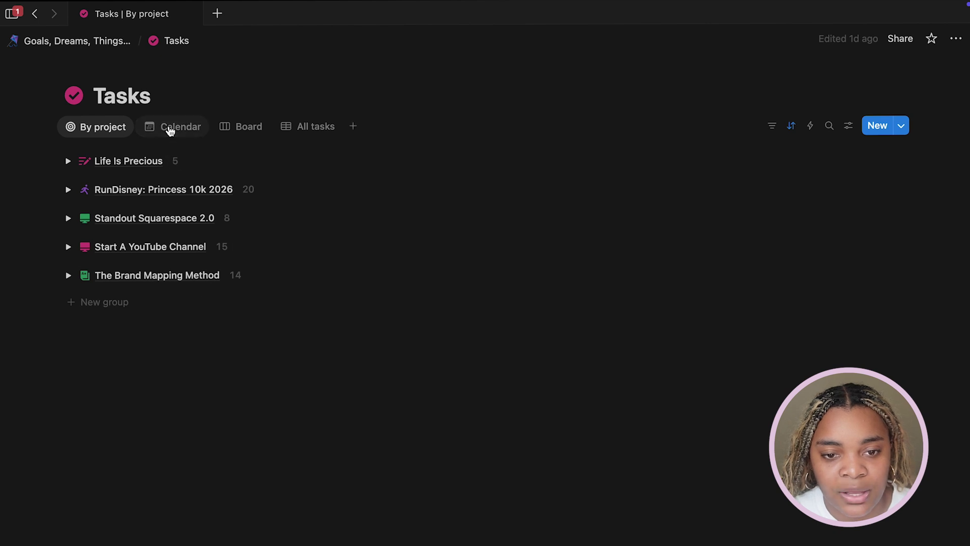
Show the tasks in the Calendar view and jump to the current date
{"action": "left_click", "coordinate": [170, 129]}
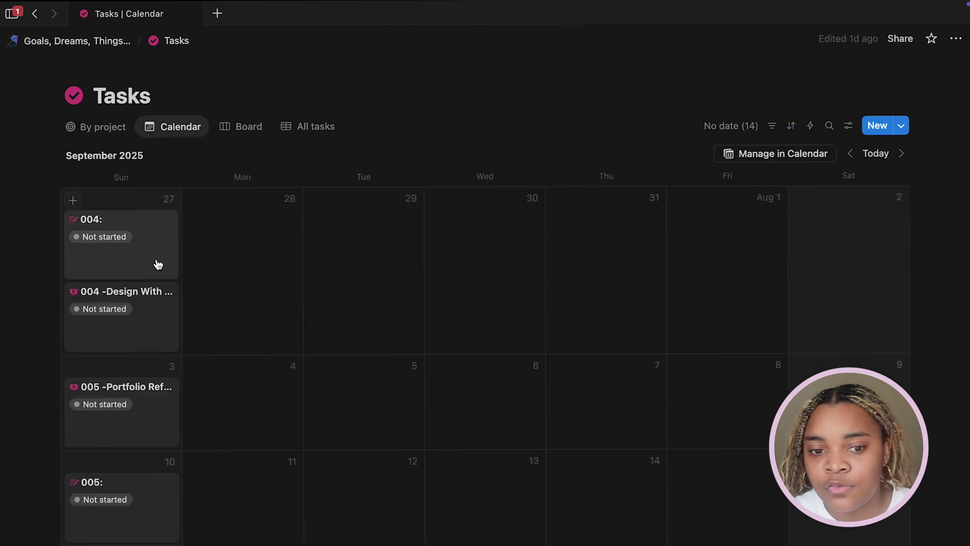
{"action": "left_click", "coordinate": [874, 153]}
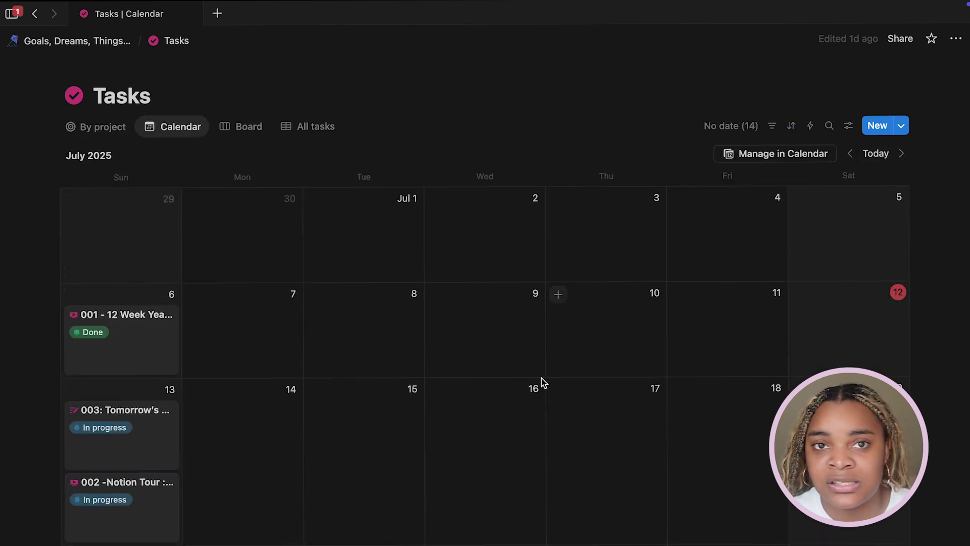
Return to the Goals, Dreams, Things In Between page and mark Create as completed in today's Daily Log card
{"action": "left_click", "coordinate": [117, 41]}
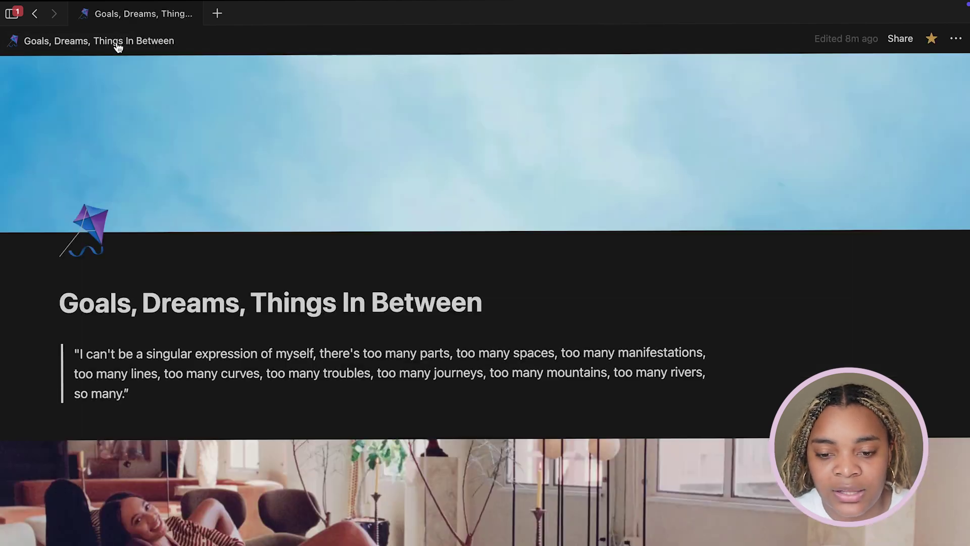
{"action": "scroll", "coordinate": [863, 342], "scroll_direction": "down", "scroll_amount": 6}
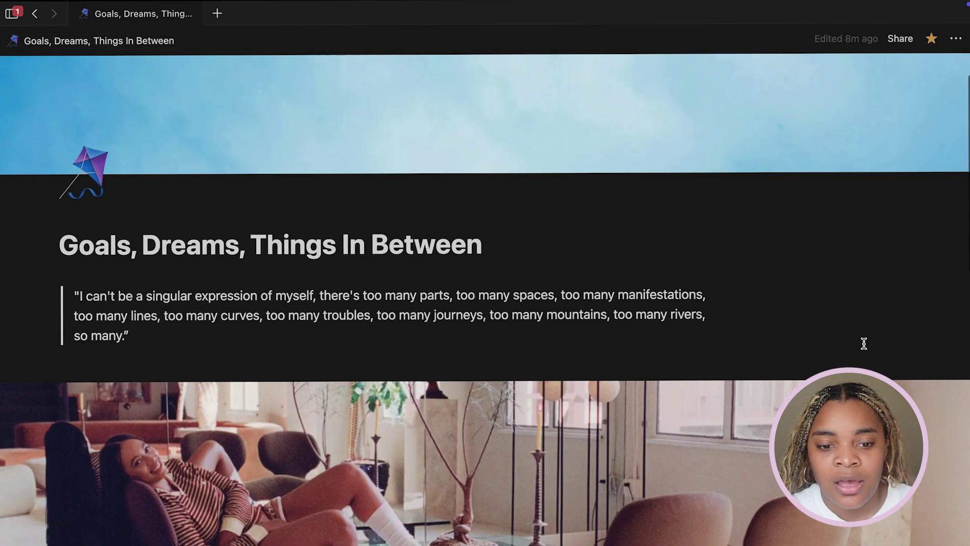
{"action": "scroll", "coordinate": [864, 347], "scroll_direction": "down", "scroll_amount": 4}
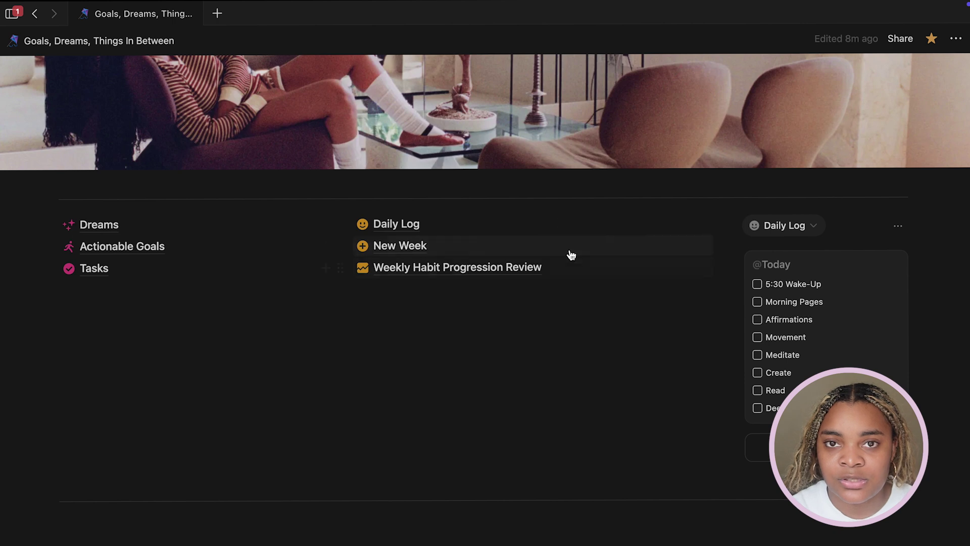
{"action": "mouse_move", "coordinate": [528, 225]}
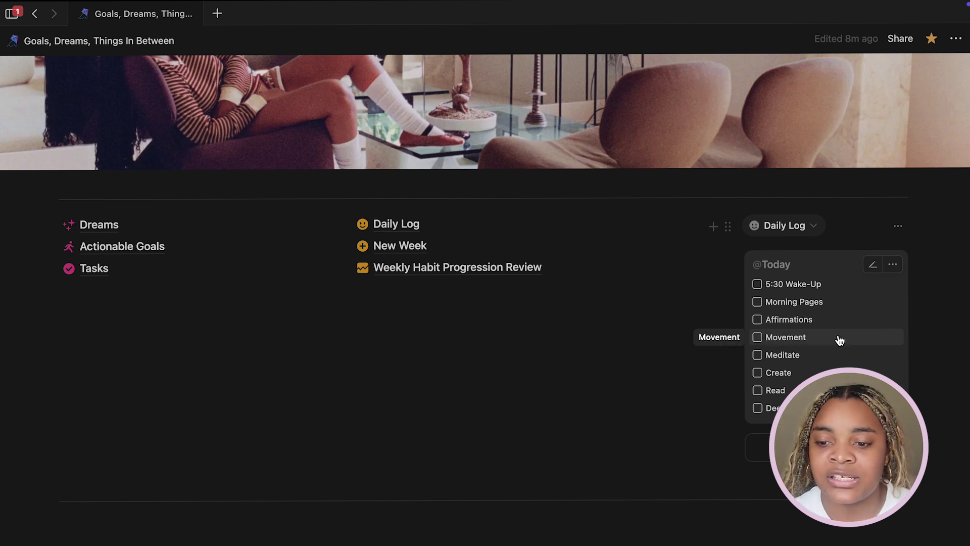
{"action": "left_click", "coordinate": [757, 337]}
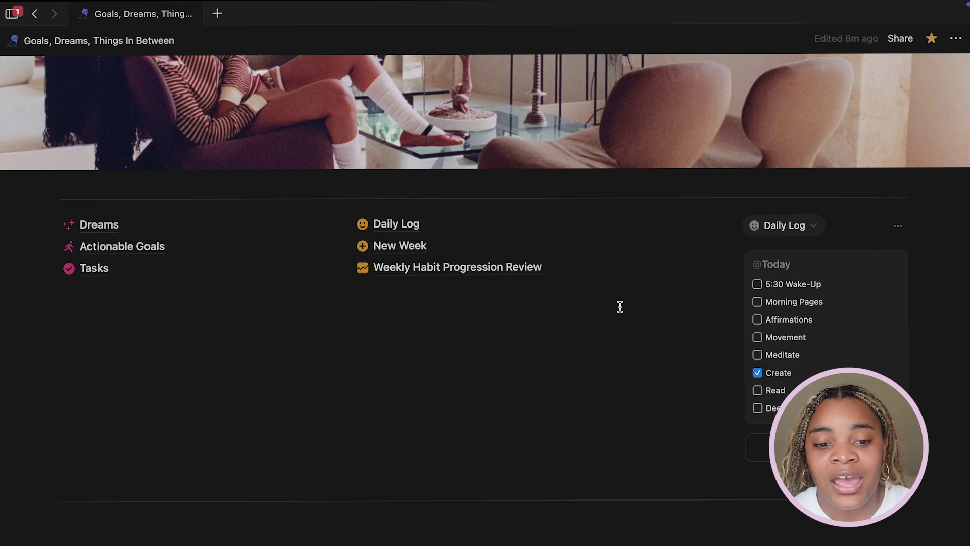
Open the Weekly Habit Review, examine its Weekly Score table, and return to the Goals, Dreams, Things In Between page
{"action": "scroll", "coordinate": [633, 298], "scroll_direction": "up", "scroll_amount": 3}
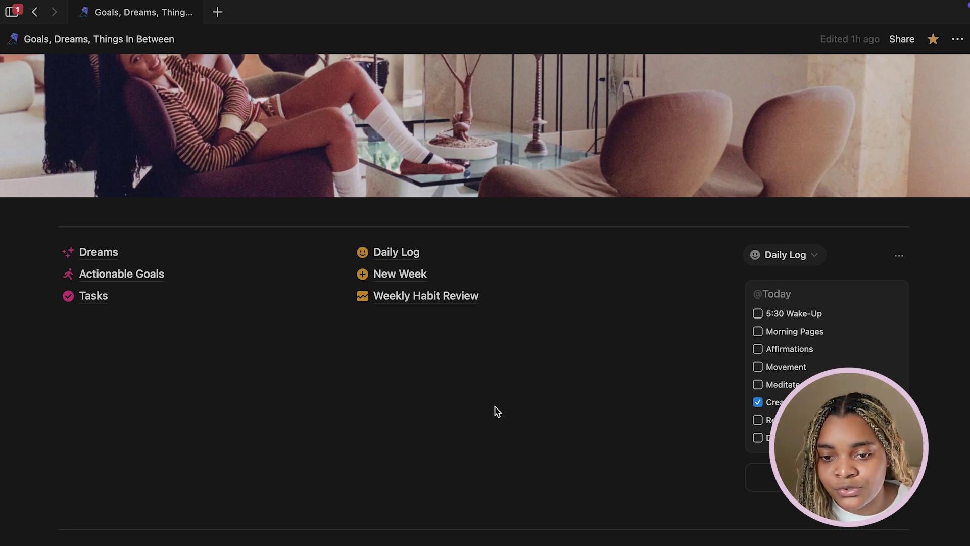
{"action": "left_click", "coordinate": [422, 299]}
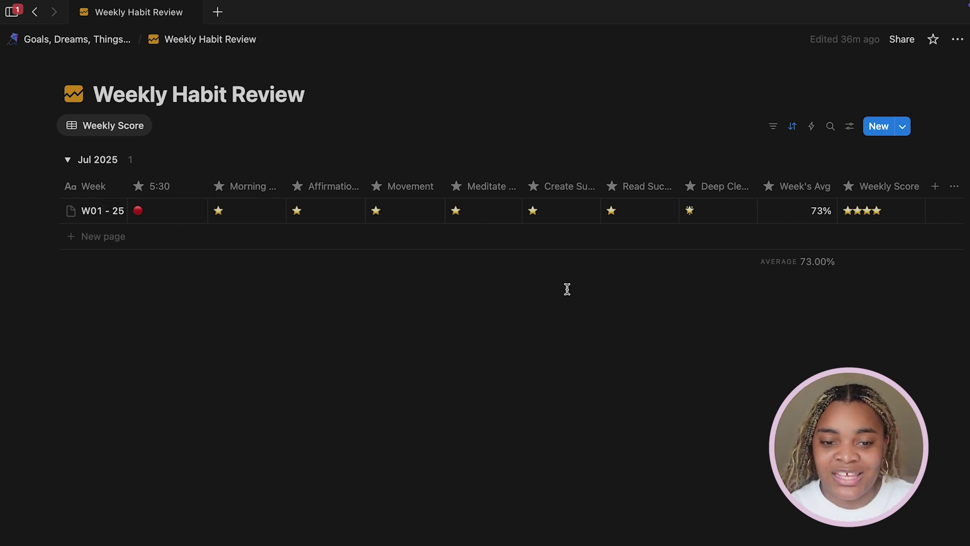
{"action": "left_click", "coordinate": [58, 44]}
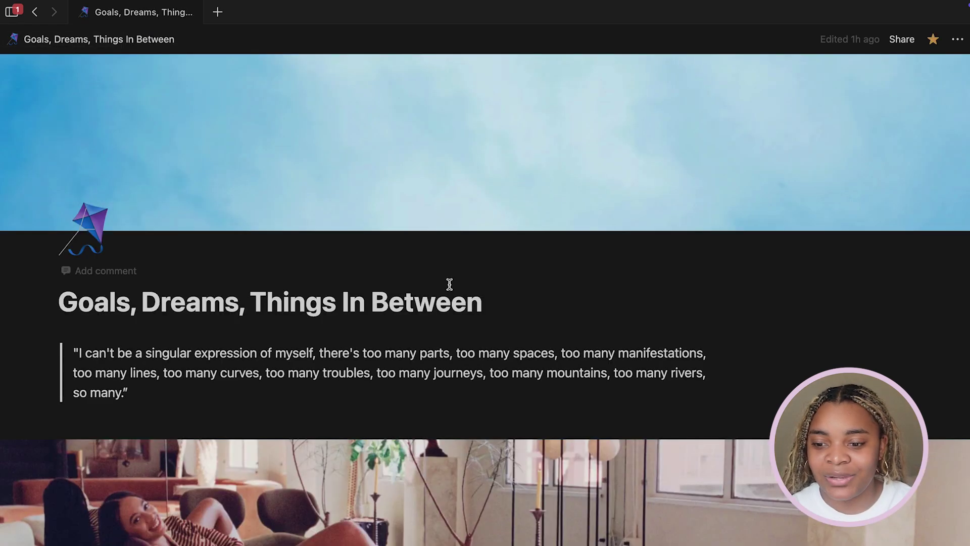
{"action": "scroll", "coordinate": [595, 296], "scroll_direction": "down", "scroll_amount": 8}
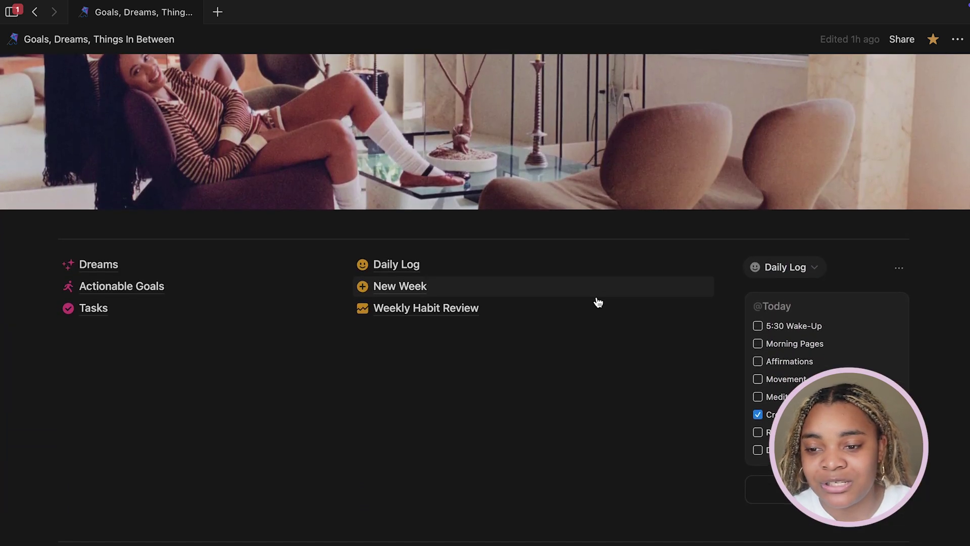
{"action": "scroll", "coordinate": [596, 298], "scroll_direction": "up", "scroll_amount": 8}
{"action": "scroll", "coordinate": [824, 223], "scroll_direction": "up", "scroll_amount": 2}
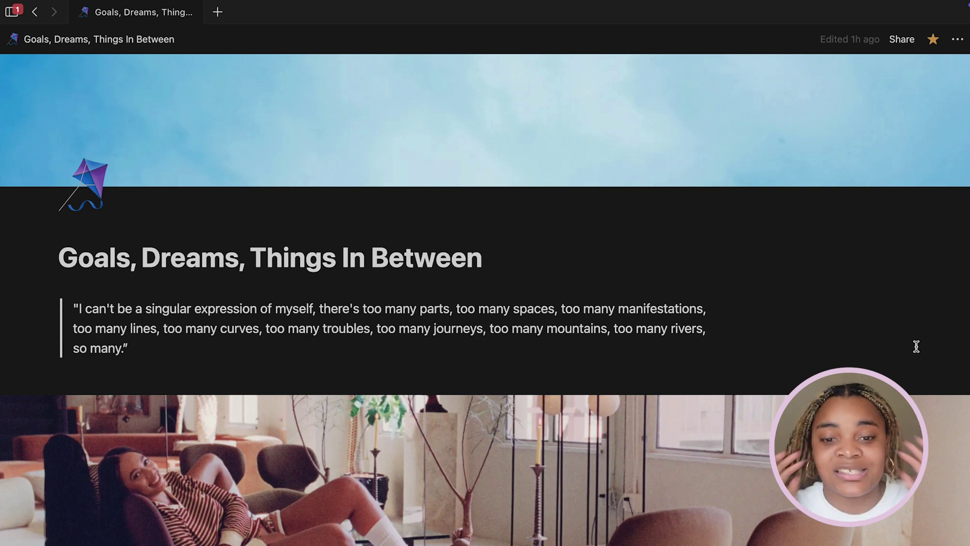
{"action": "scroll", "coordinate": [917, 346], "scroll_direction": "down", "scroll_amount": 4}
{"action": "scroll", "coordinate": [916, 347], "scroll_direction": "down", "scroll_amount": 3}
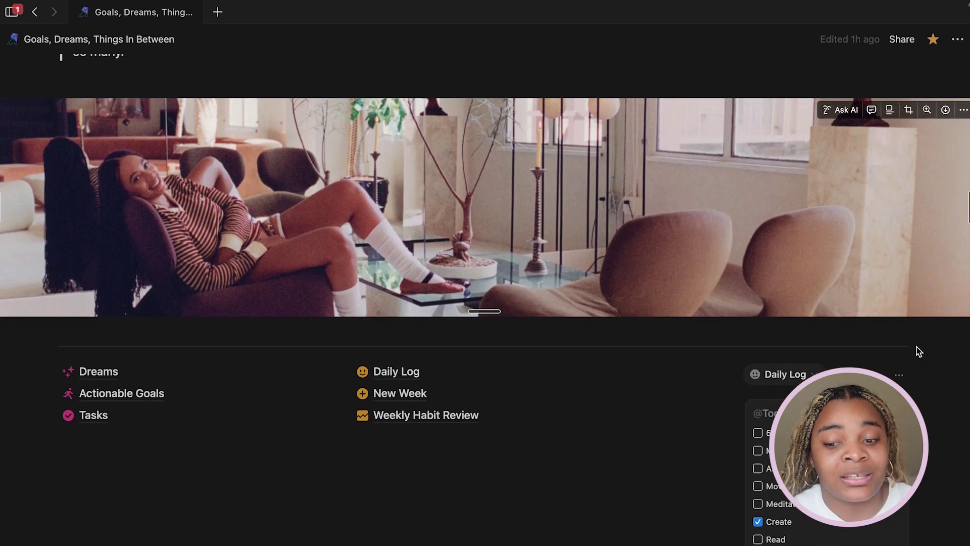
{"action": "scroll", "coordinate": [935, 430], "scroll_direction": "down", "scroll_amount": 3}
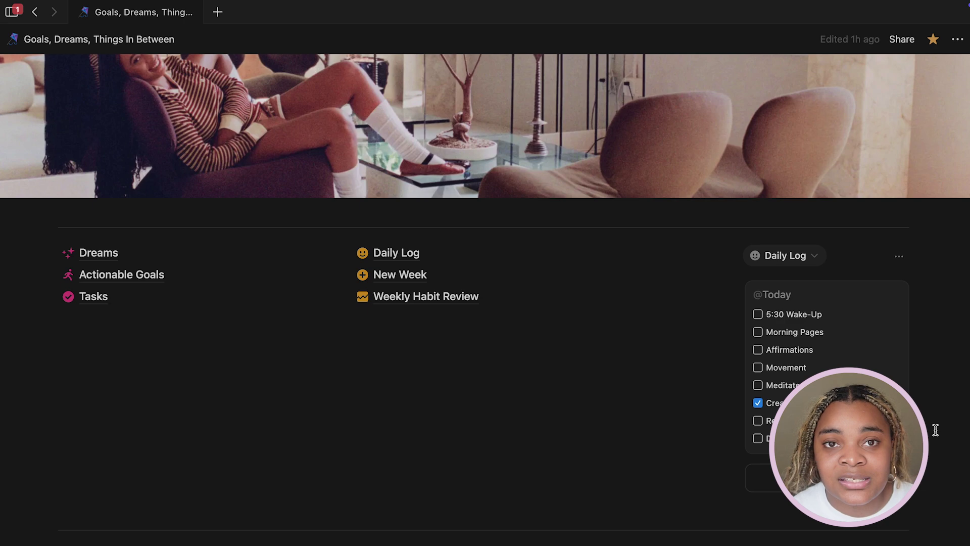
{"action": "scroll", "coordinate": [934, 429], "scroll_direction": "up", "scroll_amount": 6}
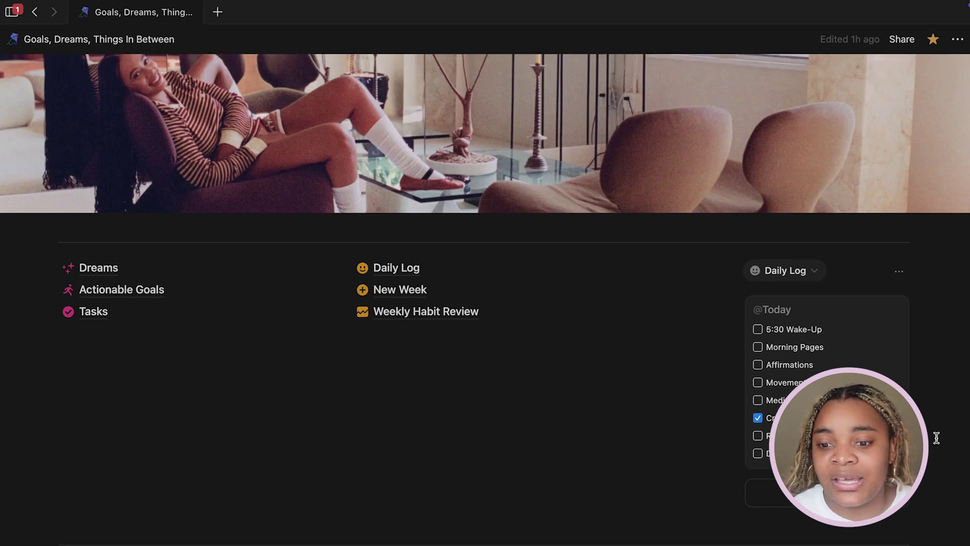
{"action": "scroll", "coordinate": [936, 438], "scroll_direction": "up", "scroll_amount": 3}
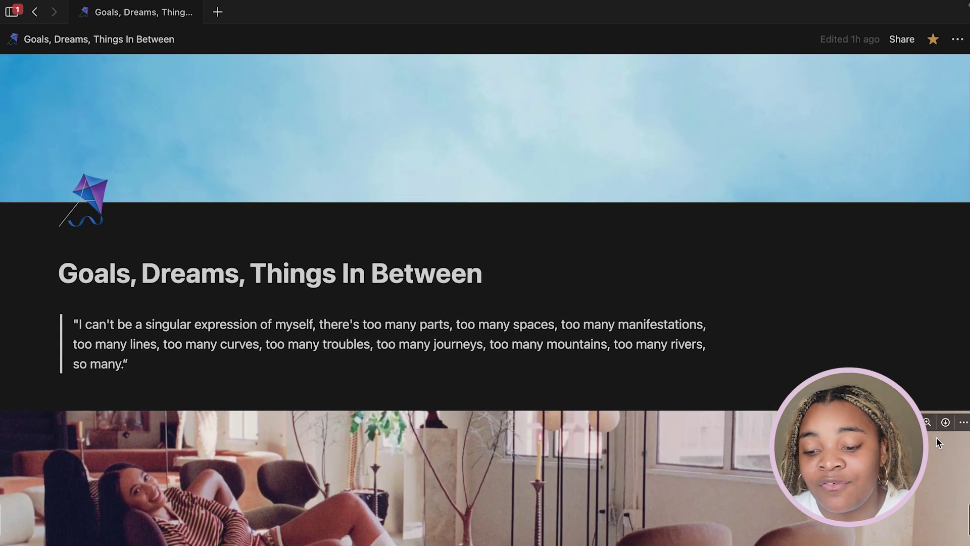